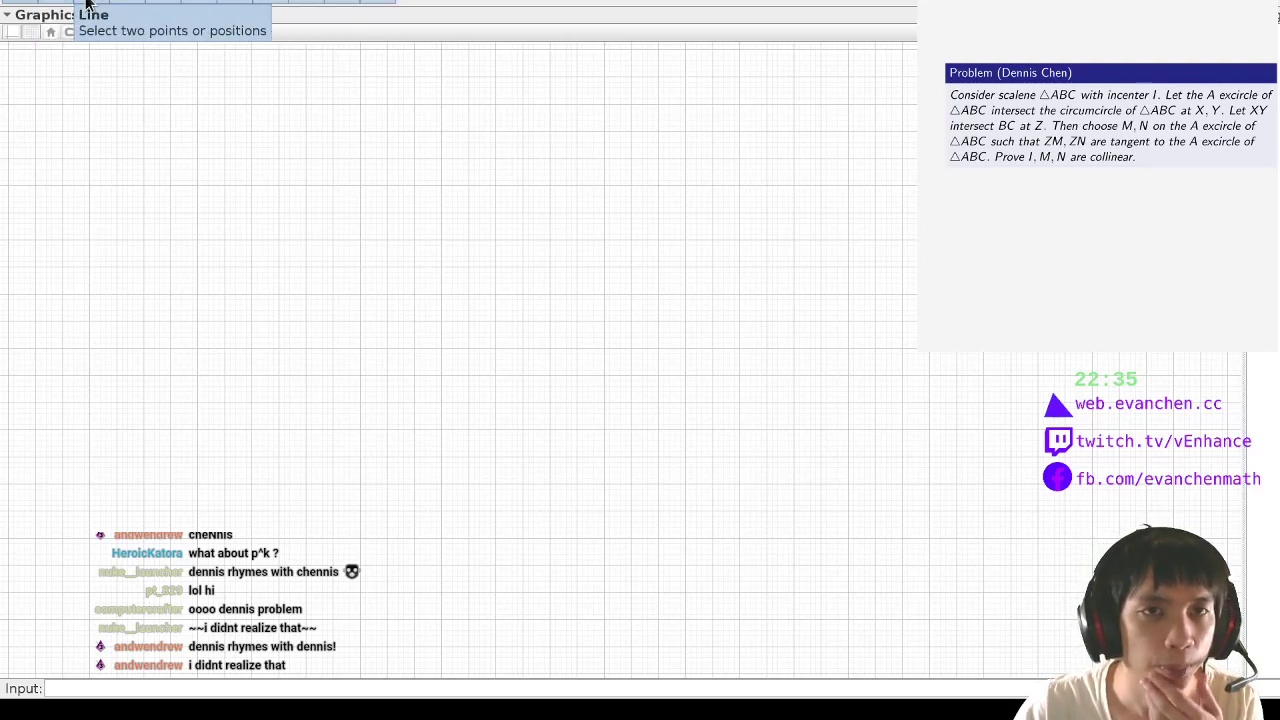
Draw polygon ABC with A at the top, B lower left and C lower right
click(195, 3)
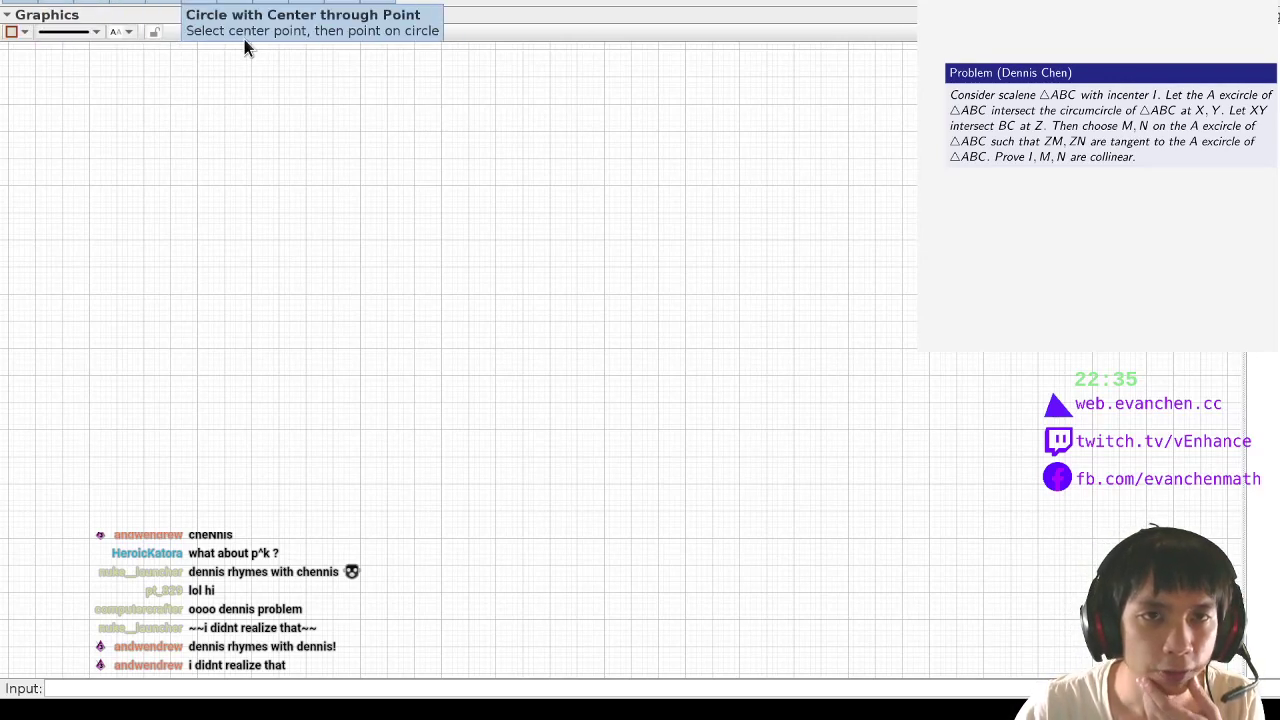
click(306, 77)
click(198, 483)
click(658, 483)
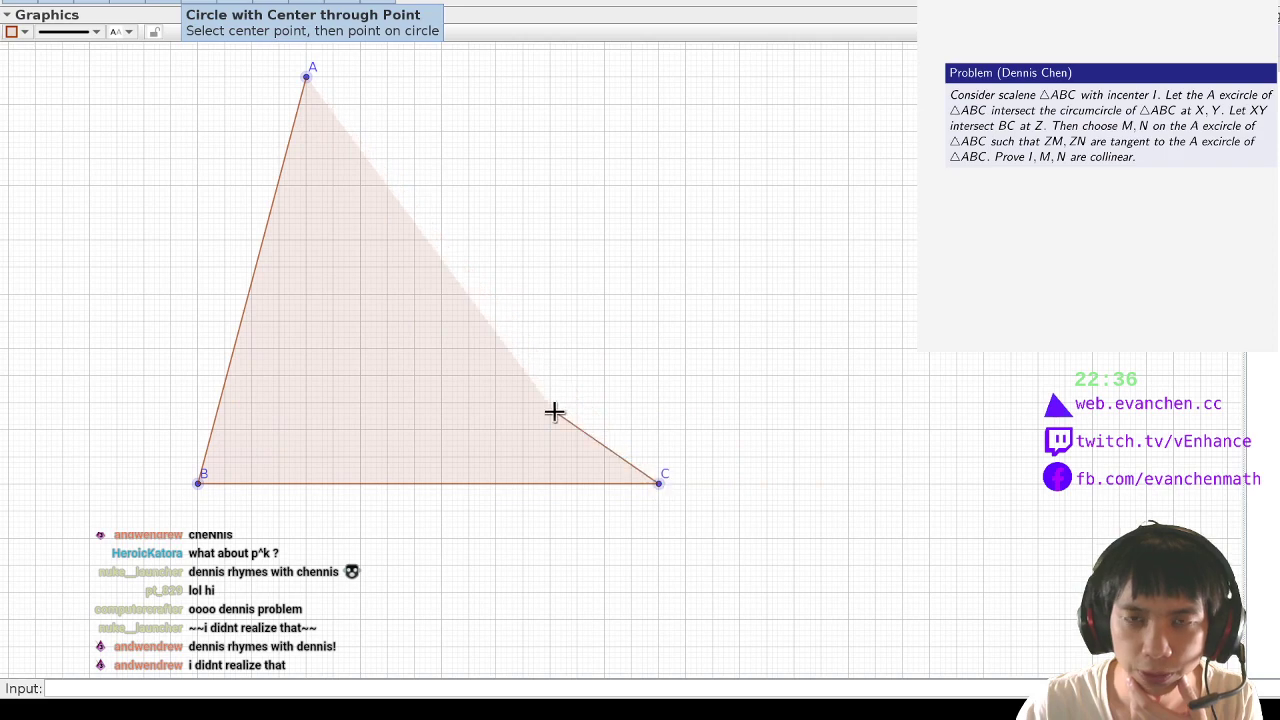
click(306, 77)
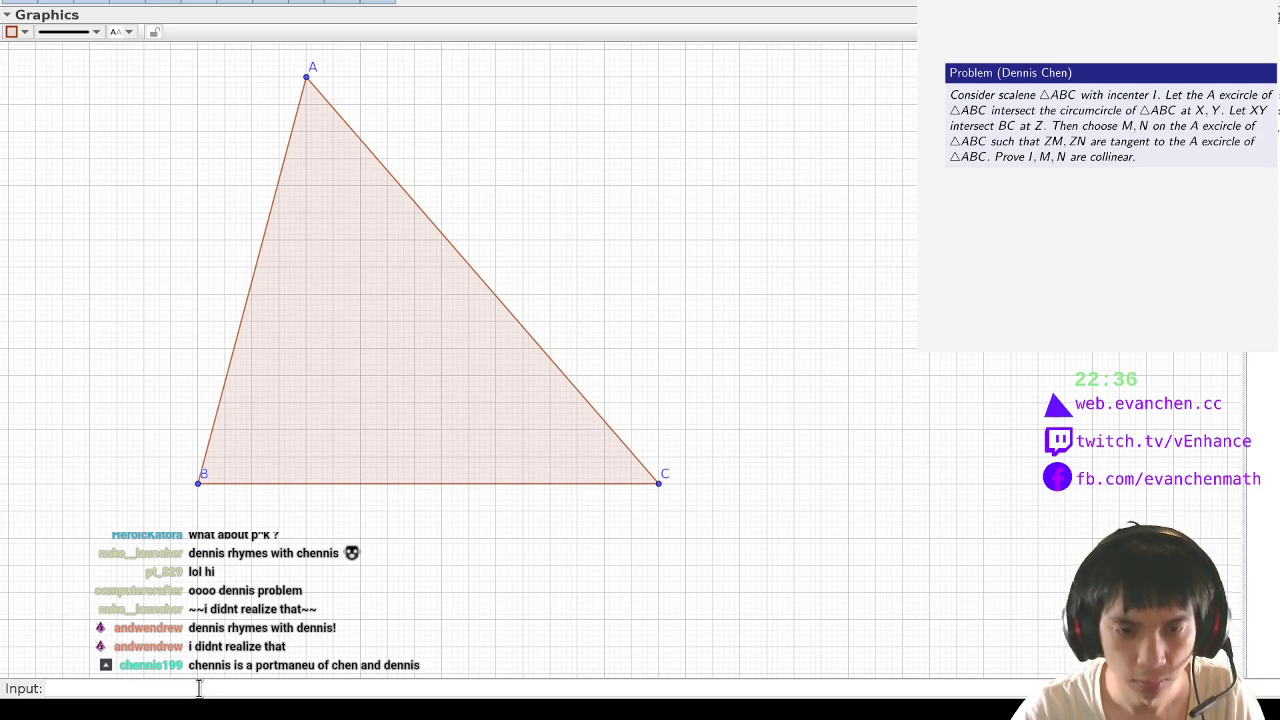
Create incenter I with TriangleCenter(A,B,C,1), then zoom out and shift the view upper left
text(x)
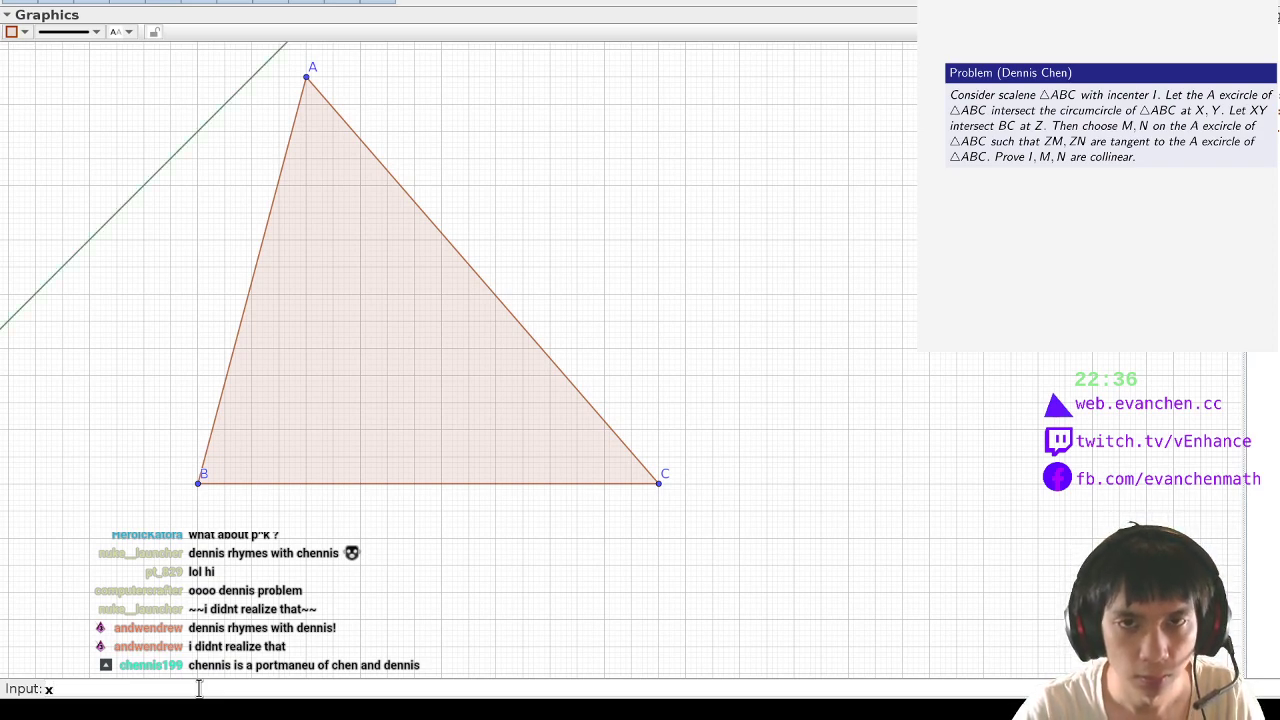
key(BackSpace)
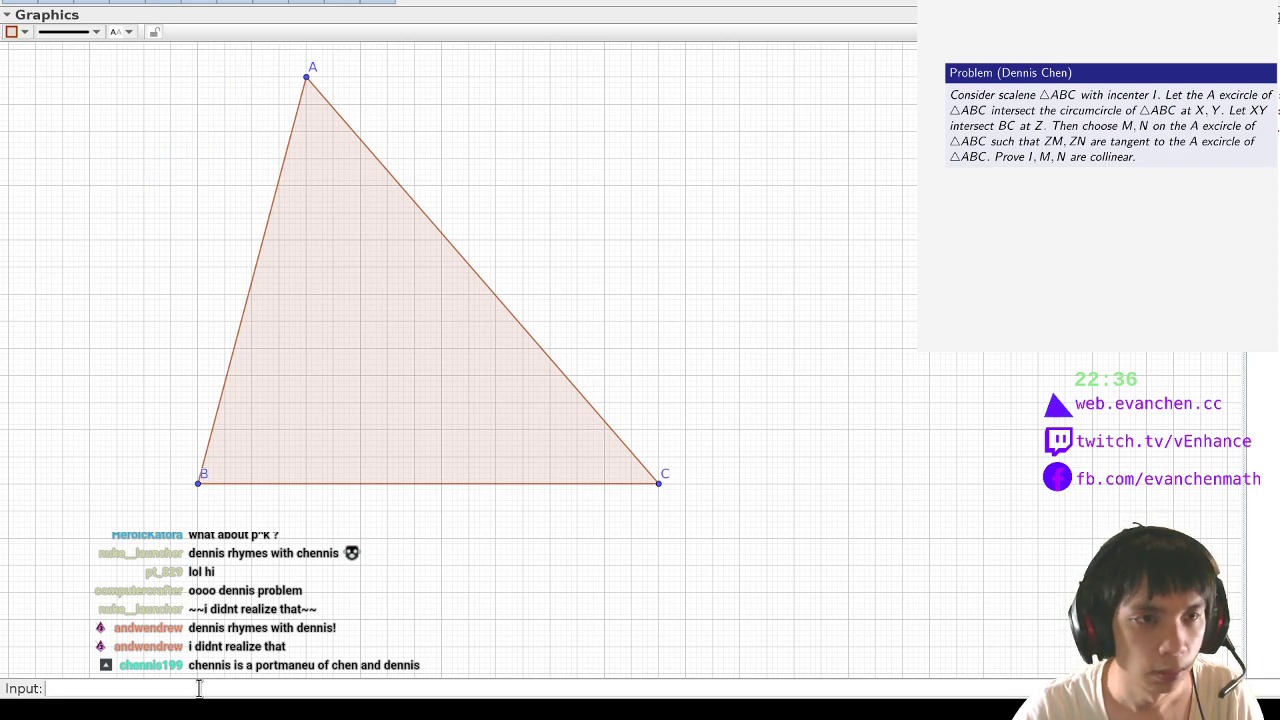
text(I=Tria)
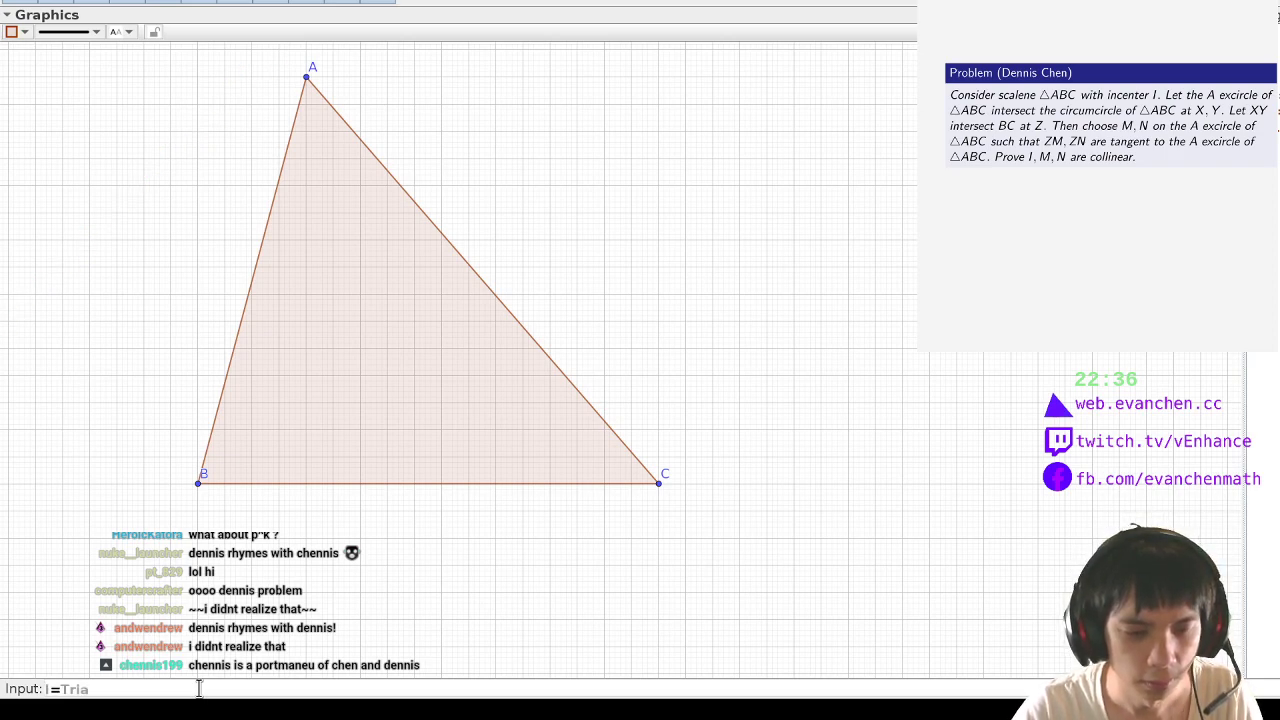
text(ngleCenter(A,B,C,)
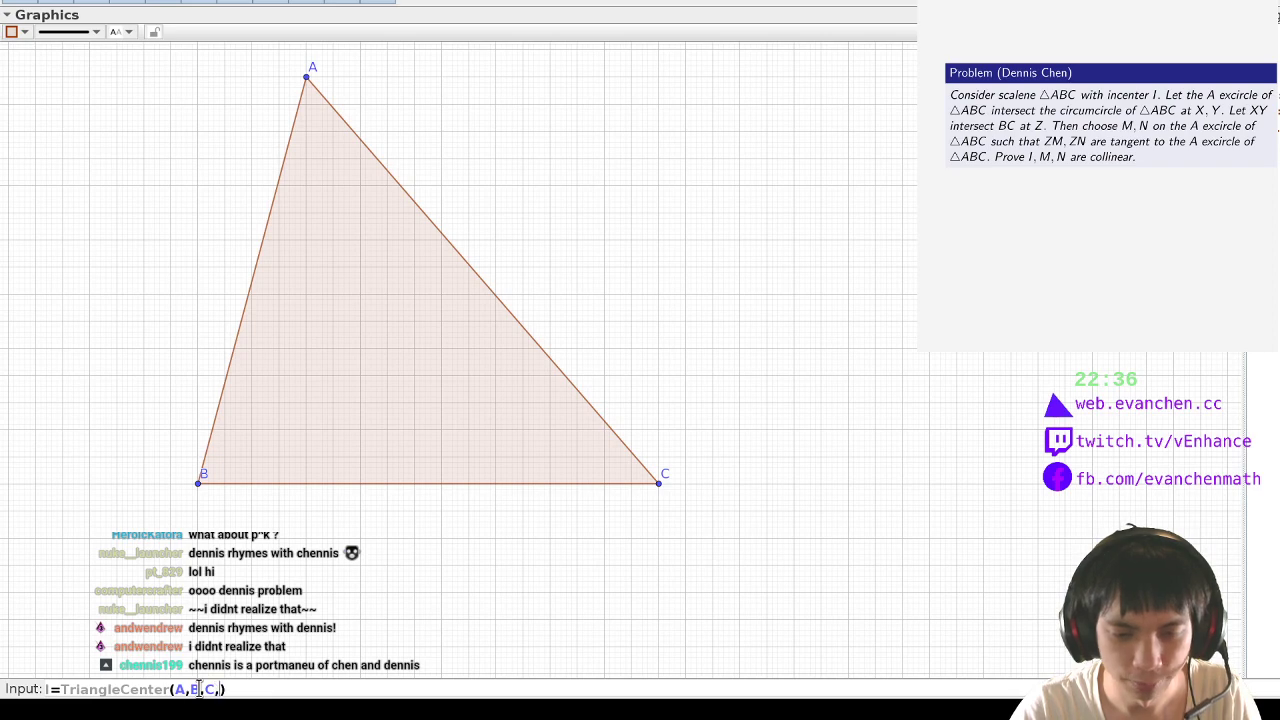
text(1)
key(Return)
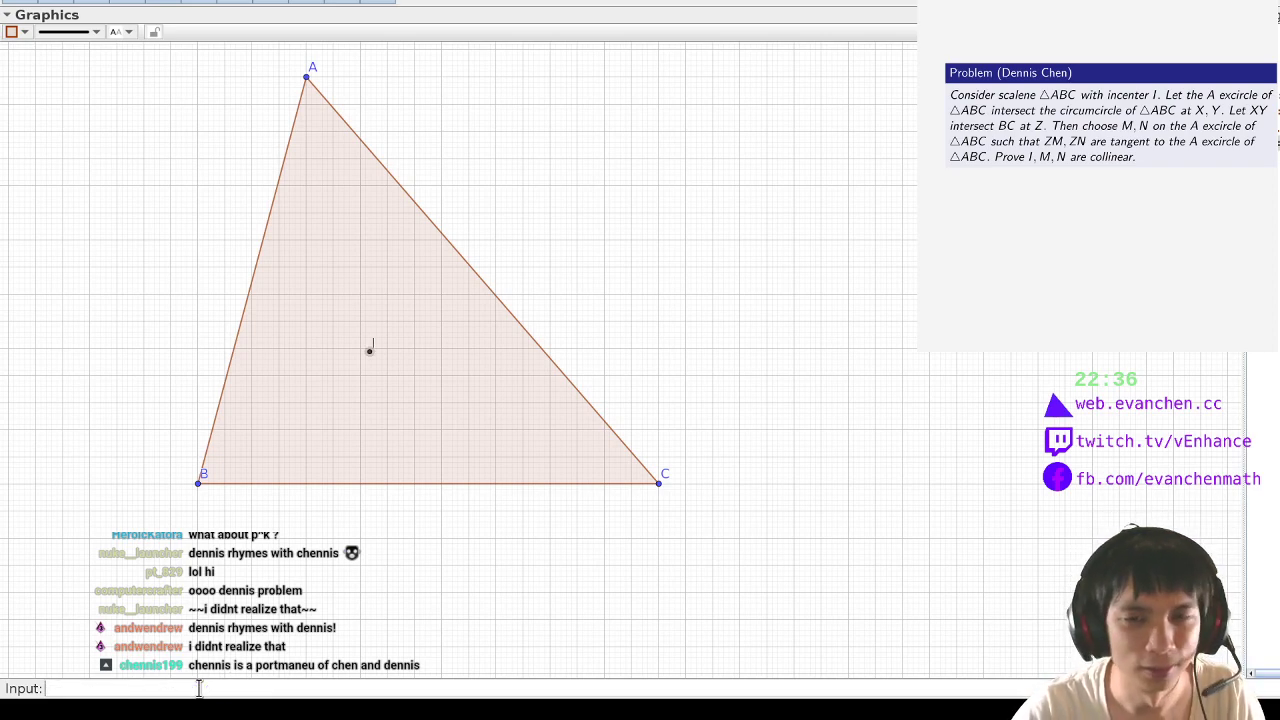
scroll(840, 460, down, 5)
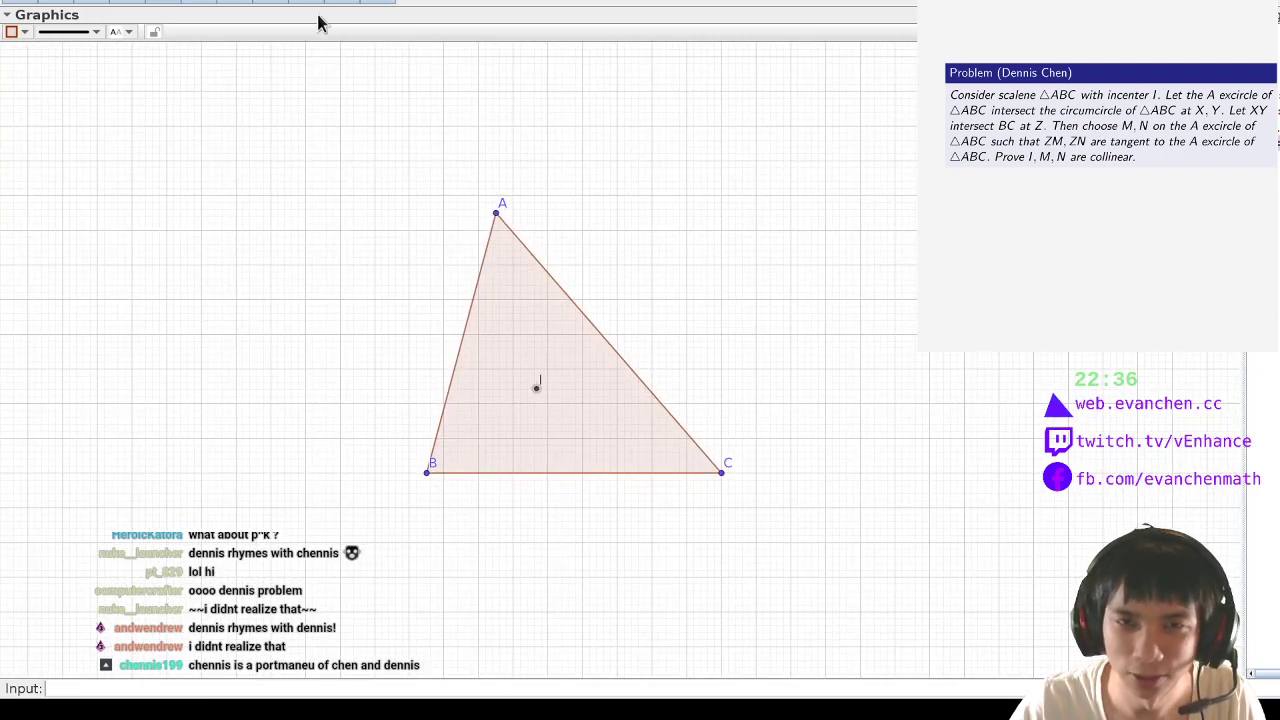
click(360, 3)
drag(852, 288, 686, 168)
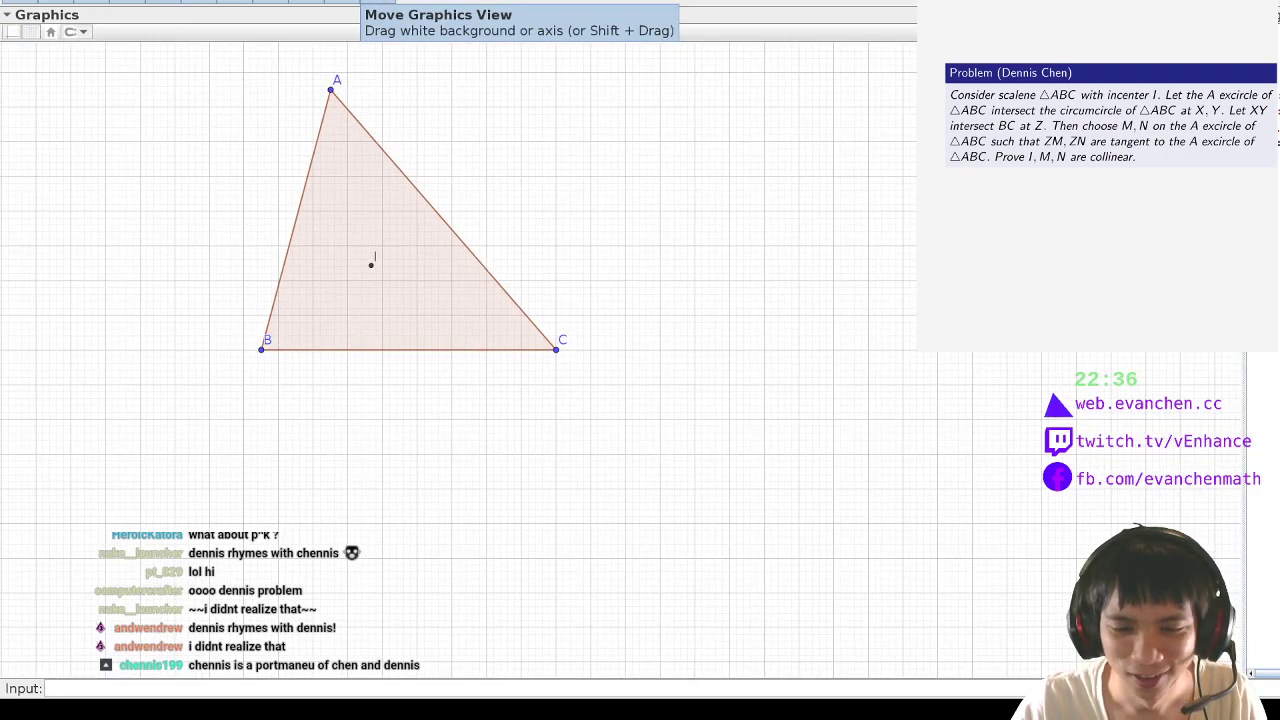
Create excenter a = 2*TriangleCenter(B,I,C,3)−I and circumcircle w = Circle(A,B,C)
click(331, 689)
text(a=2)
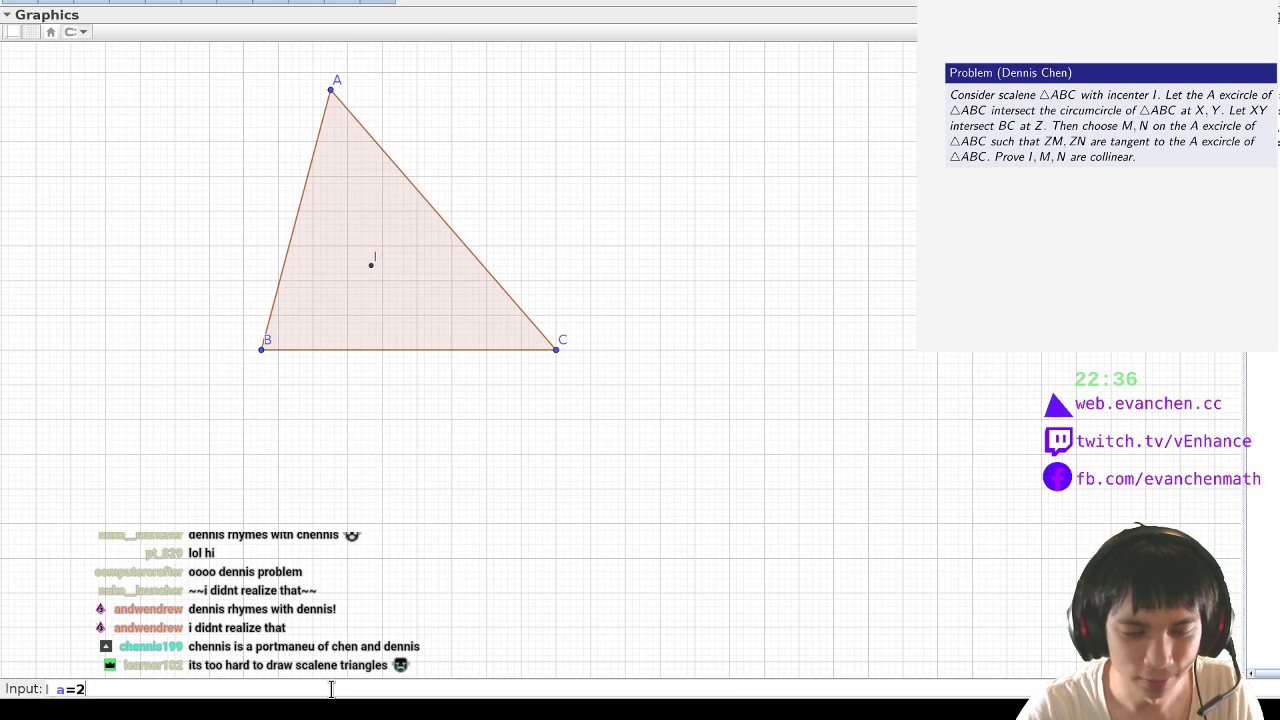
text(*trianglecenter()
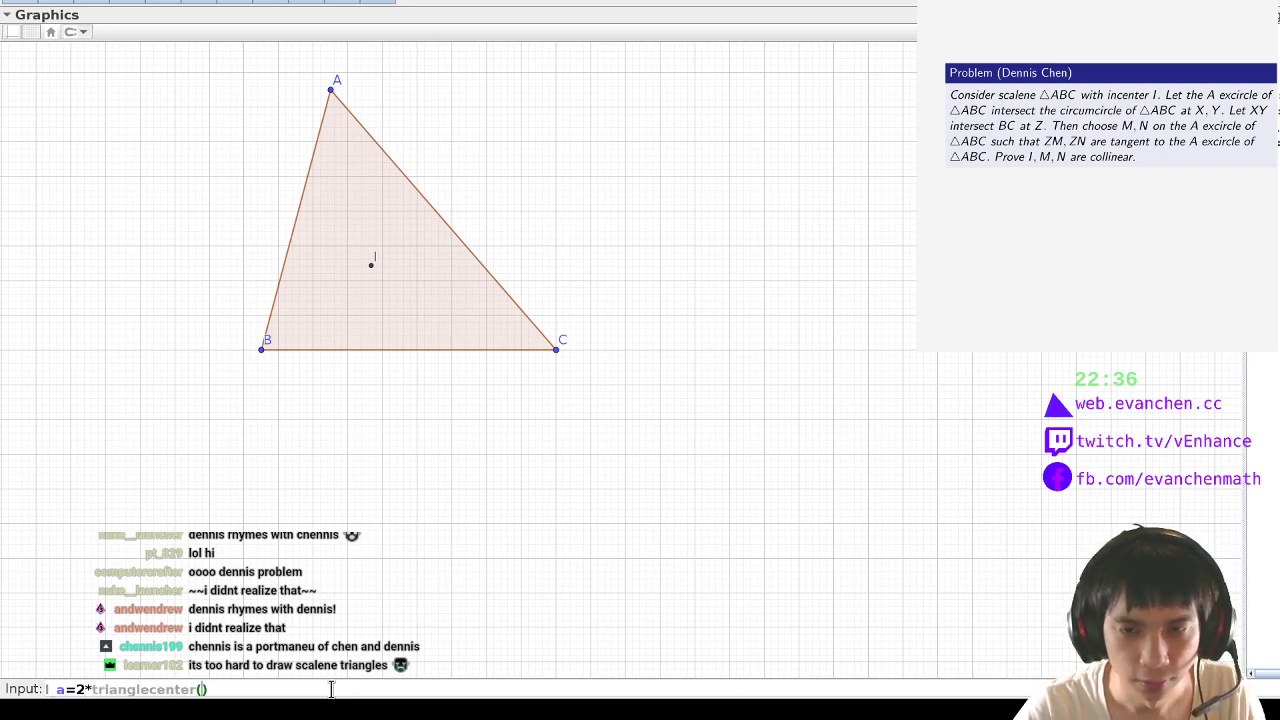
text(A,B)
key(BackSpace)
key(BackSpace)
key(BackSpace)
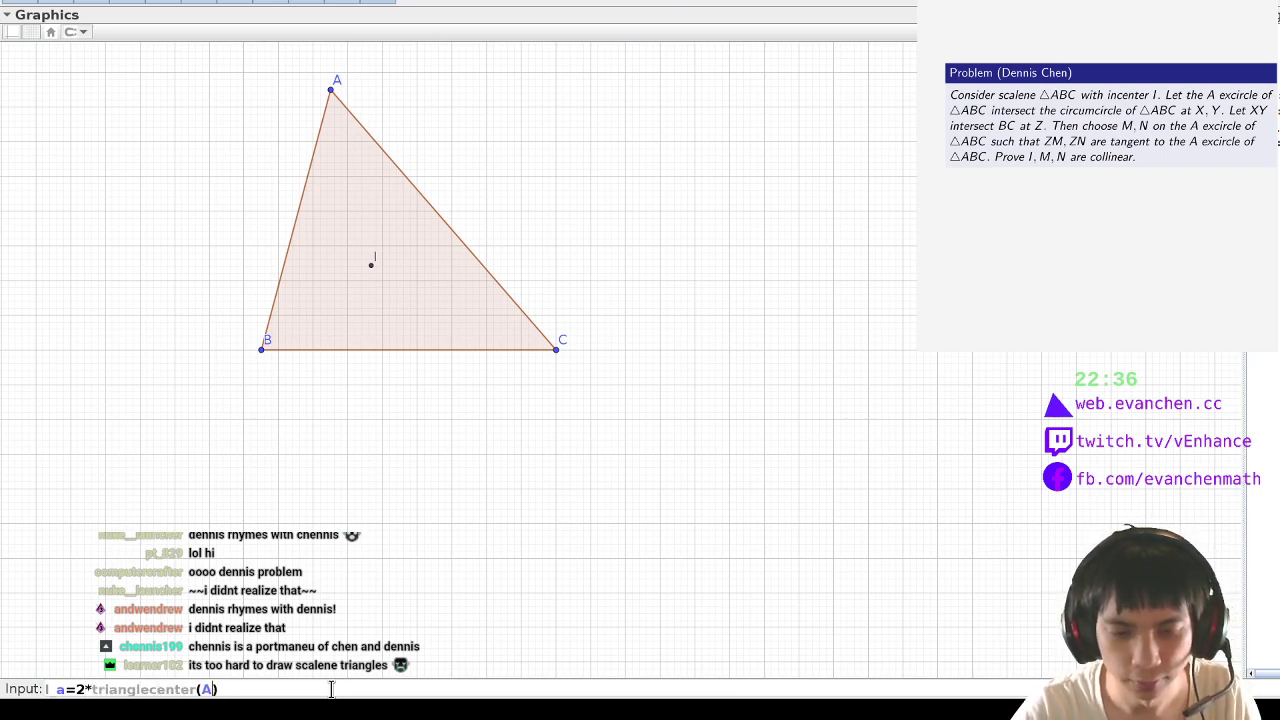
text(B,I,C,3)-I)
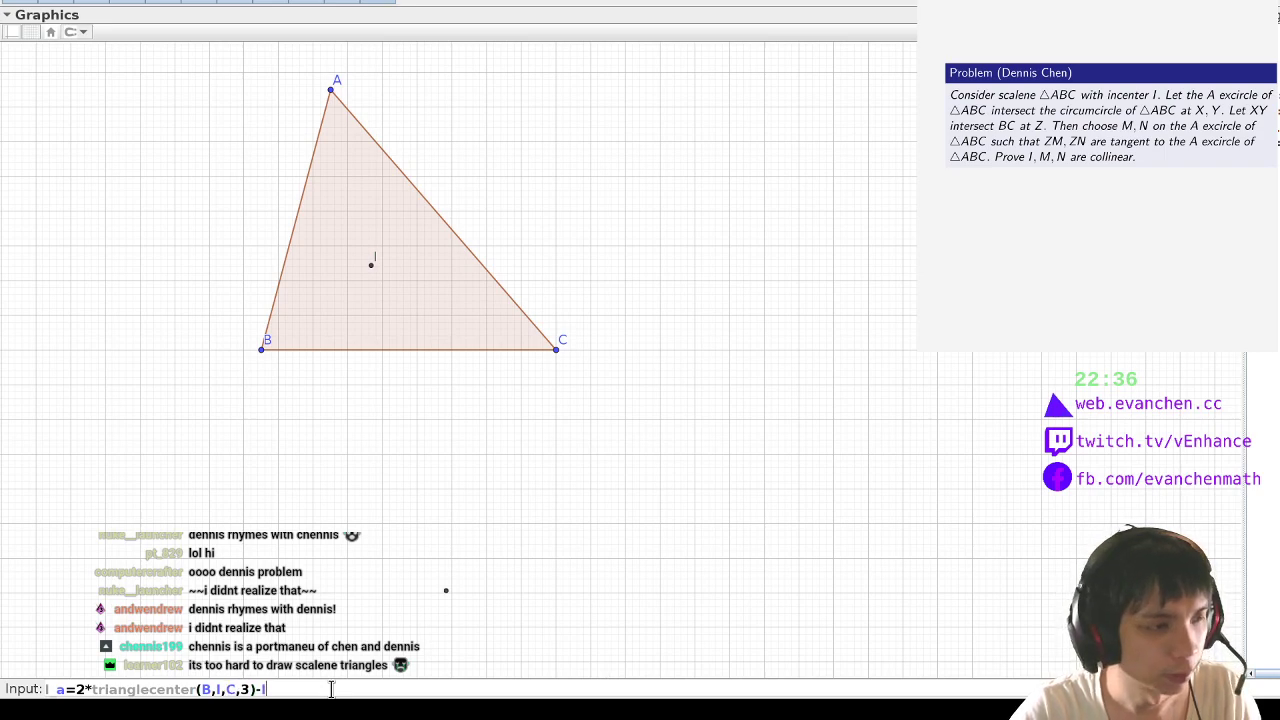
key(Return)
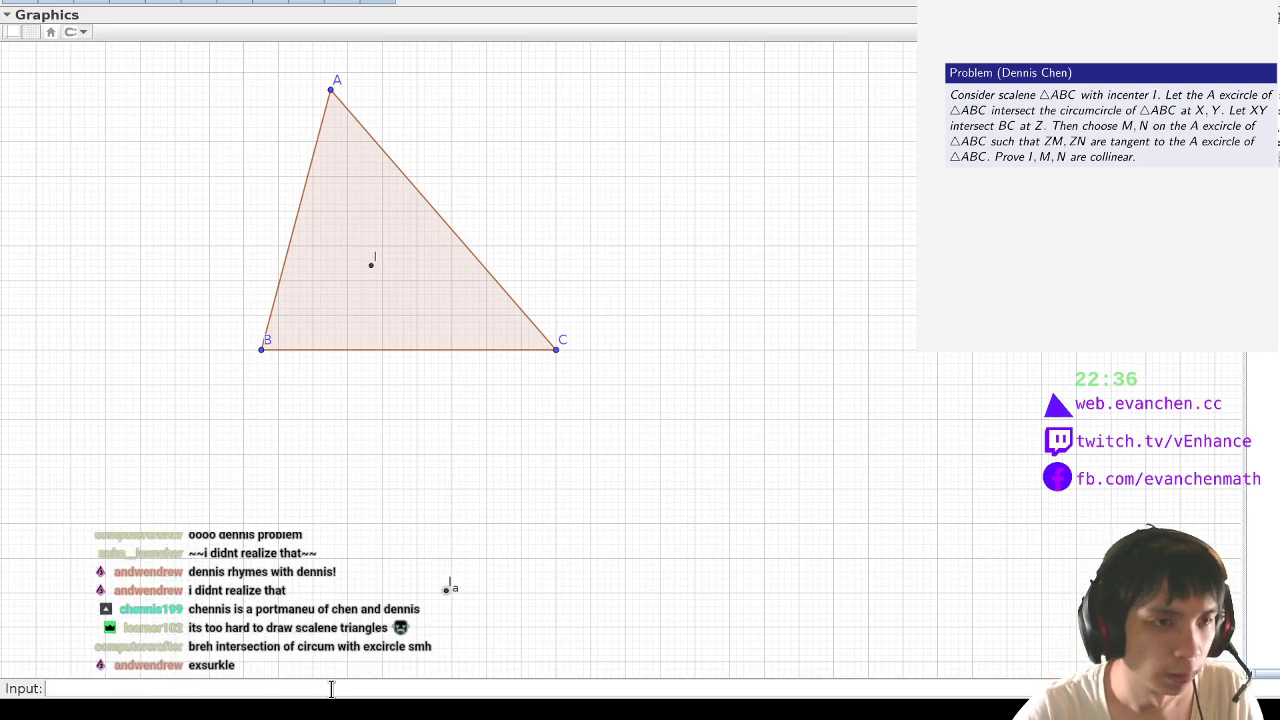
text(w=Circle(A,B,C)
key(Return)
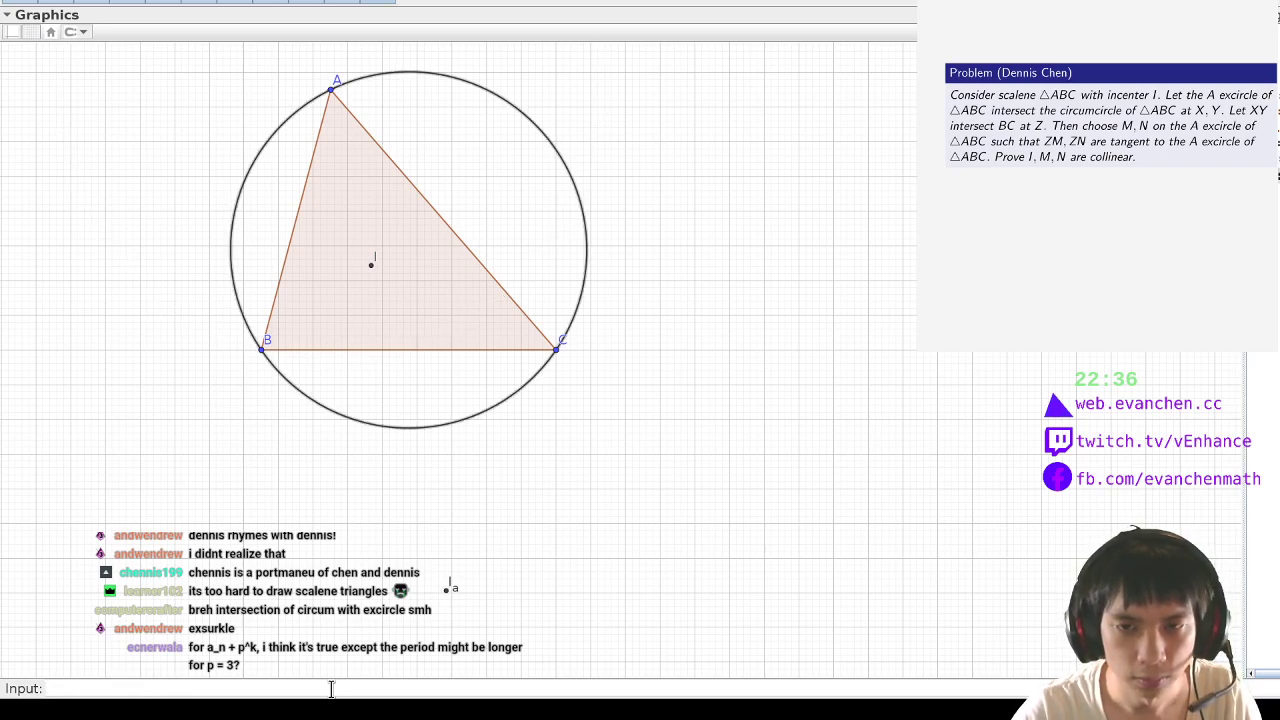
Create the A-excircle centred at I_a, tangent to line BC at its perpendicular foot
text(g A=Circle(I_a, )
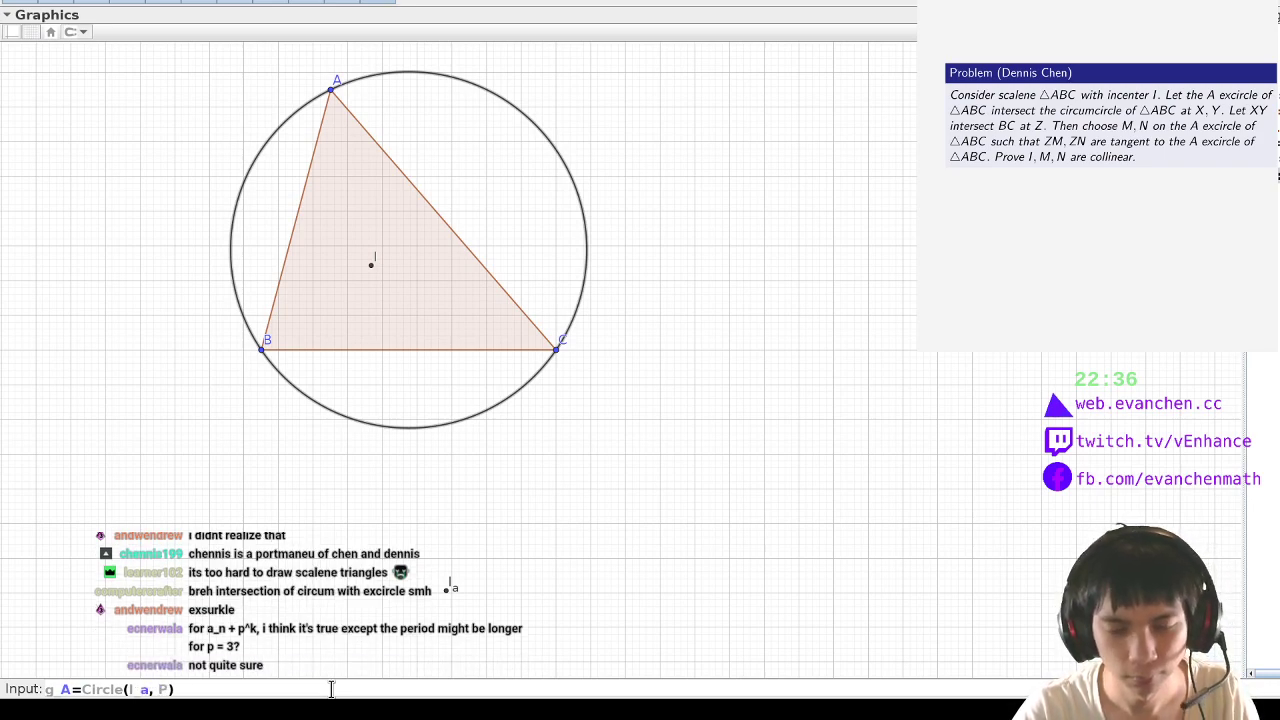
text(Perp)
key(BackSpace)
key(BackSpace)
key(BackSpace)
key(BackSpace)
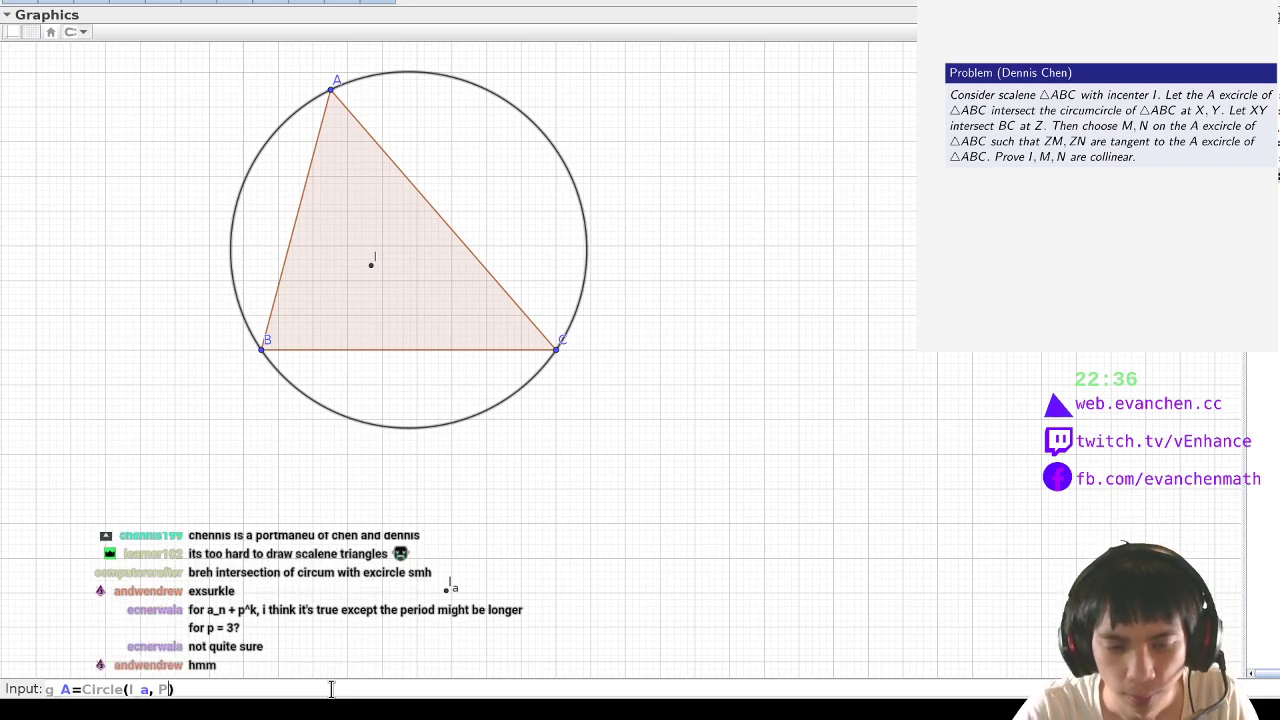
text(Intersect()
text(PerpendicularLin)
text(e()
text(I_a, L)
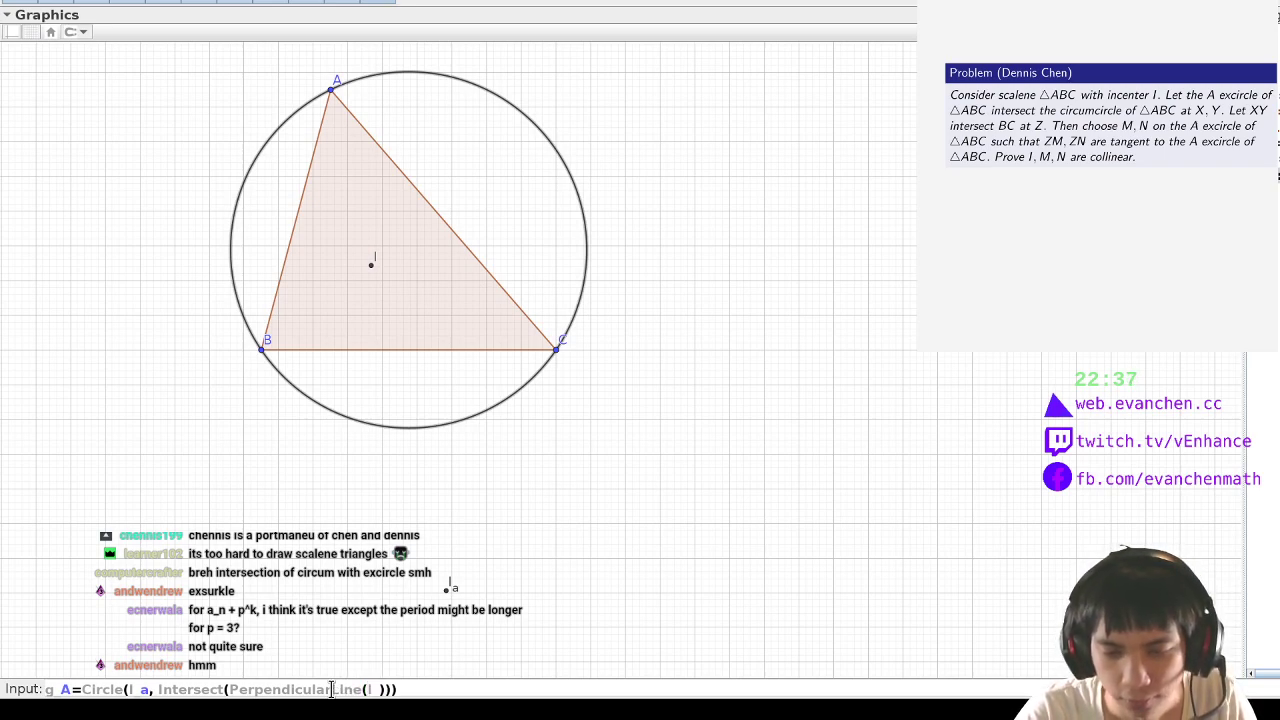
text(ine(B,C)
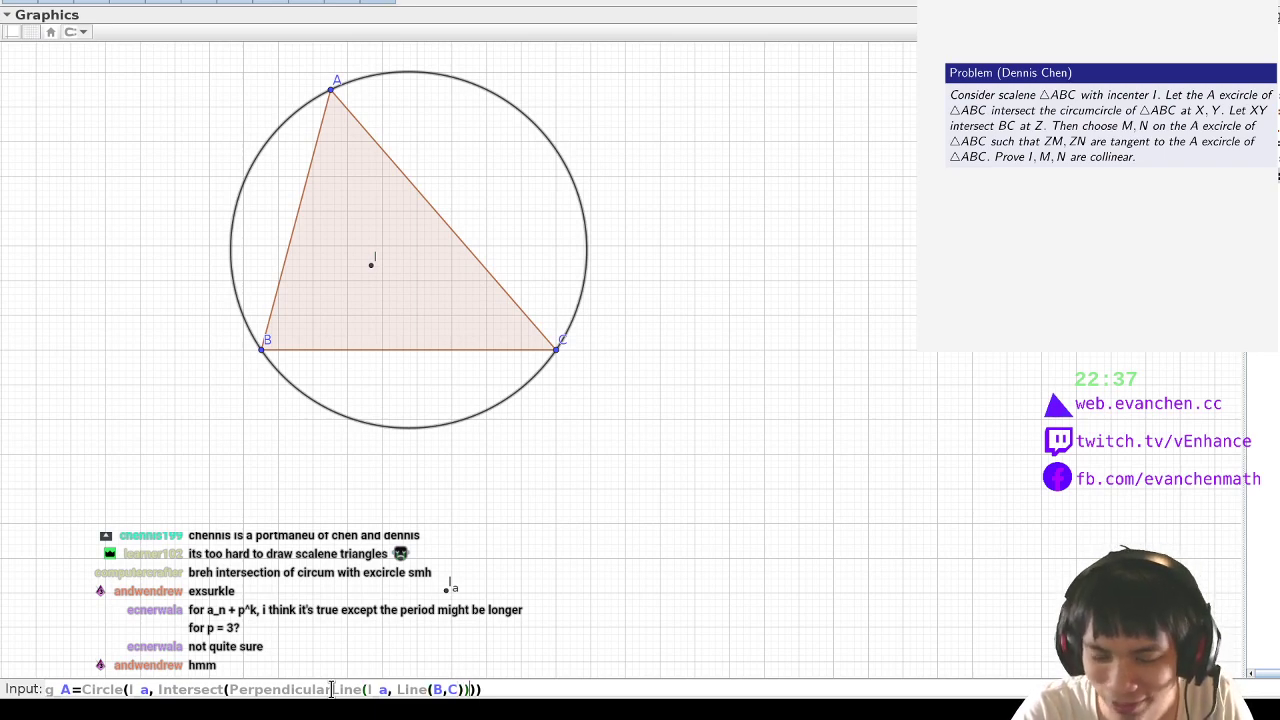
text()), Line(B,C)
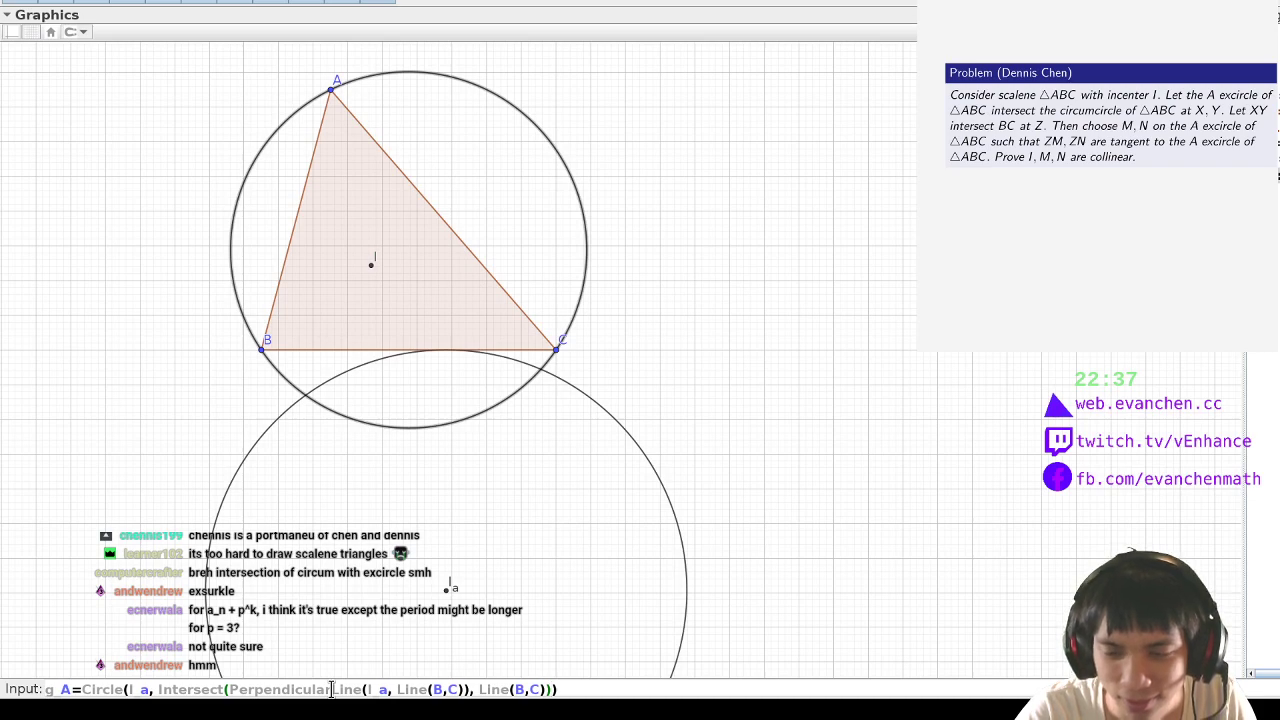
text())))
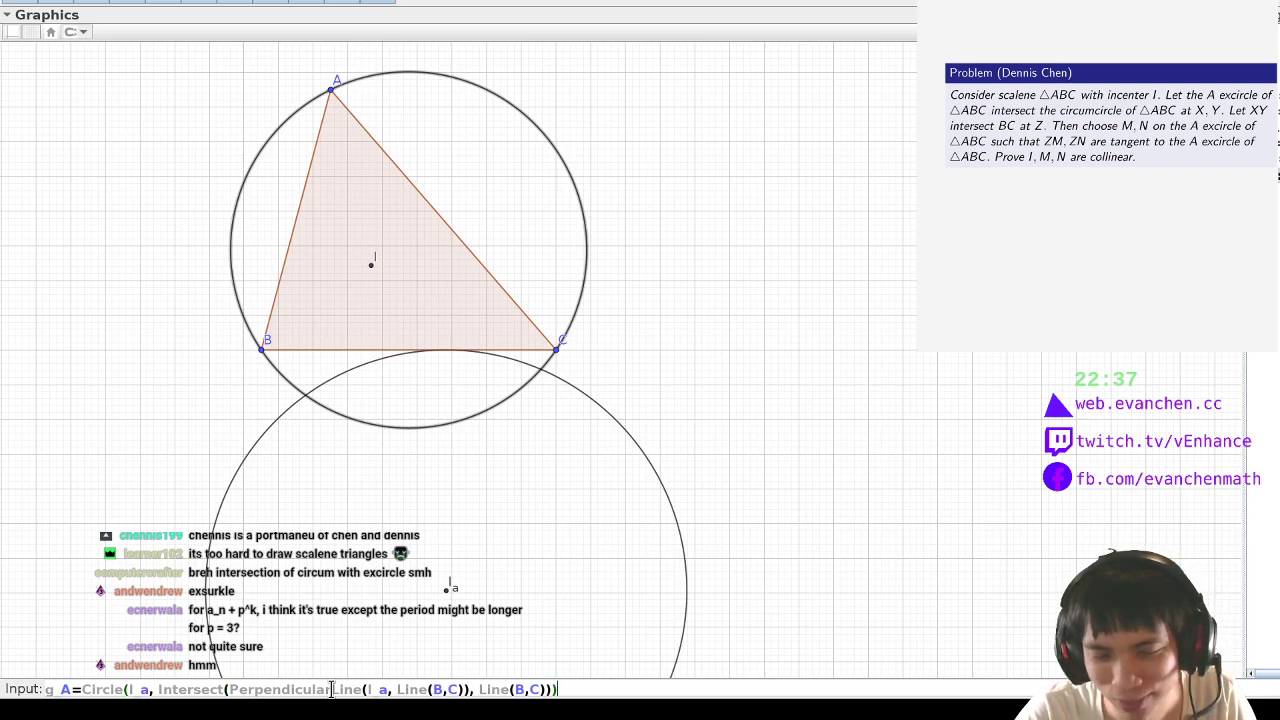
key(Return)
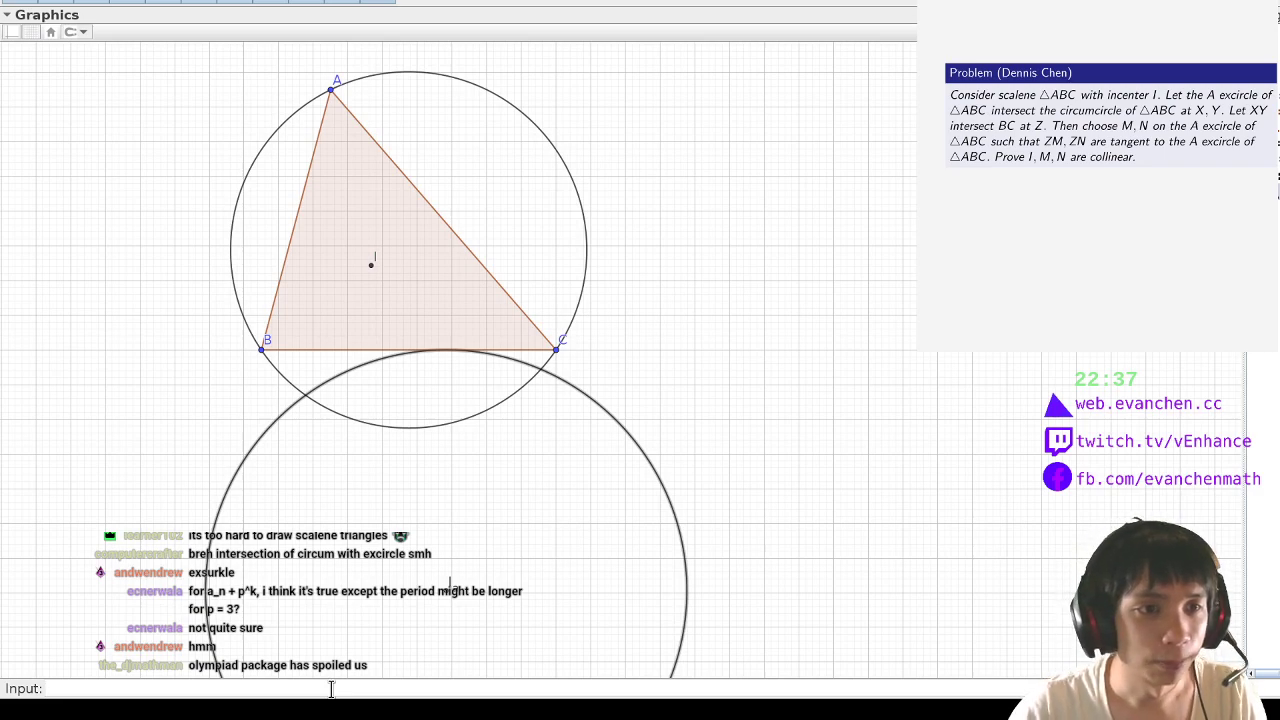
Mark both circumcircle–excircle intersections as points D and E, and enter Rename(D, "X")
click(55, 2)
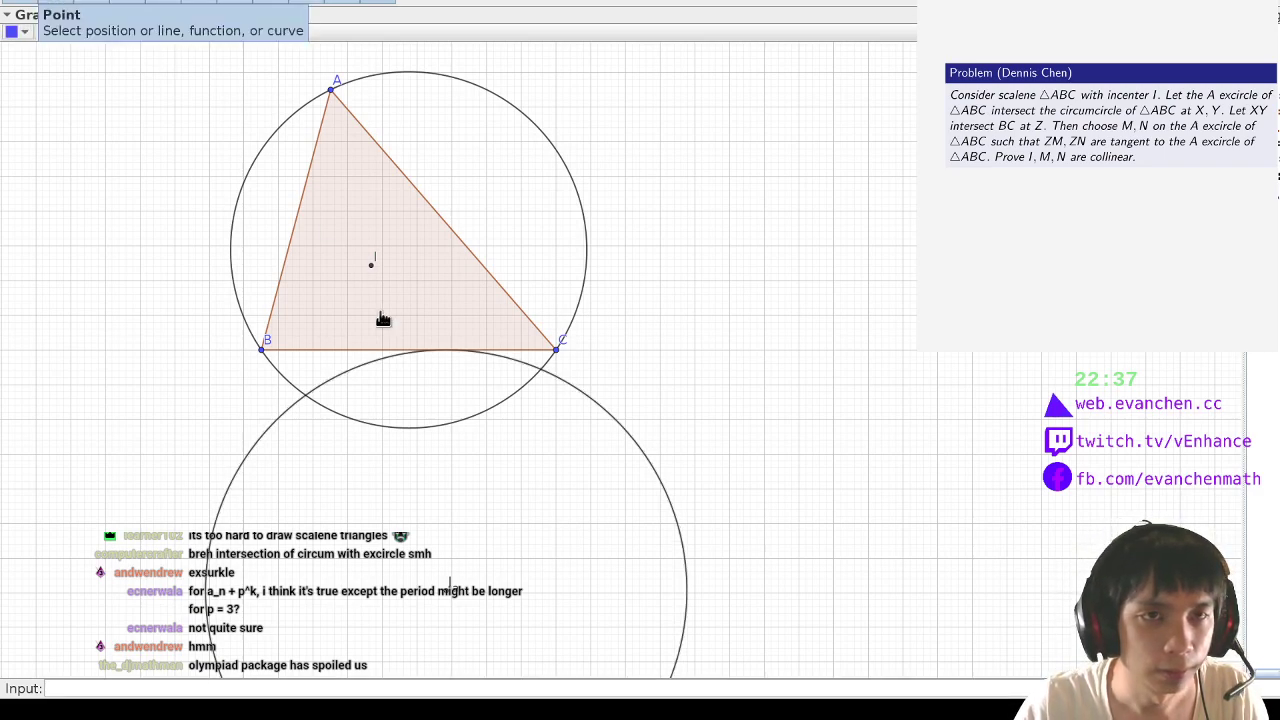
click(306, 394)
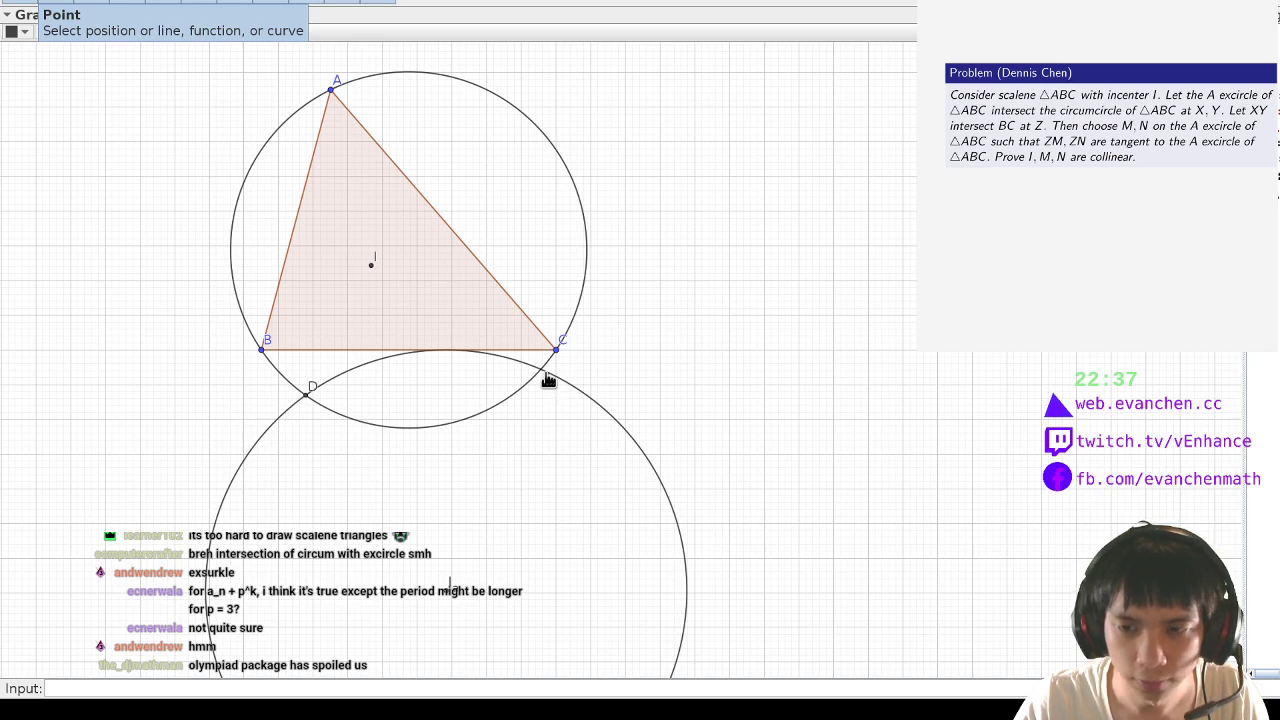
click(541, 369)
click(300, 688)
text(Rename(D, "X")
Rename point D to X and point E, near C, to Y
key(Return)
text(Rename()
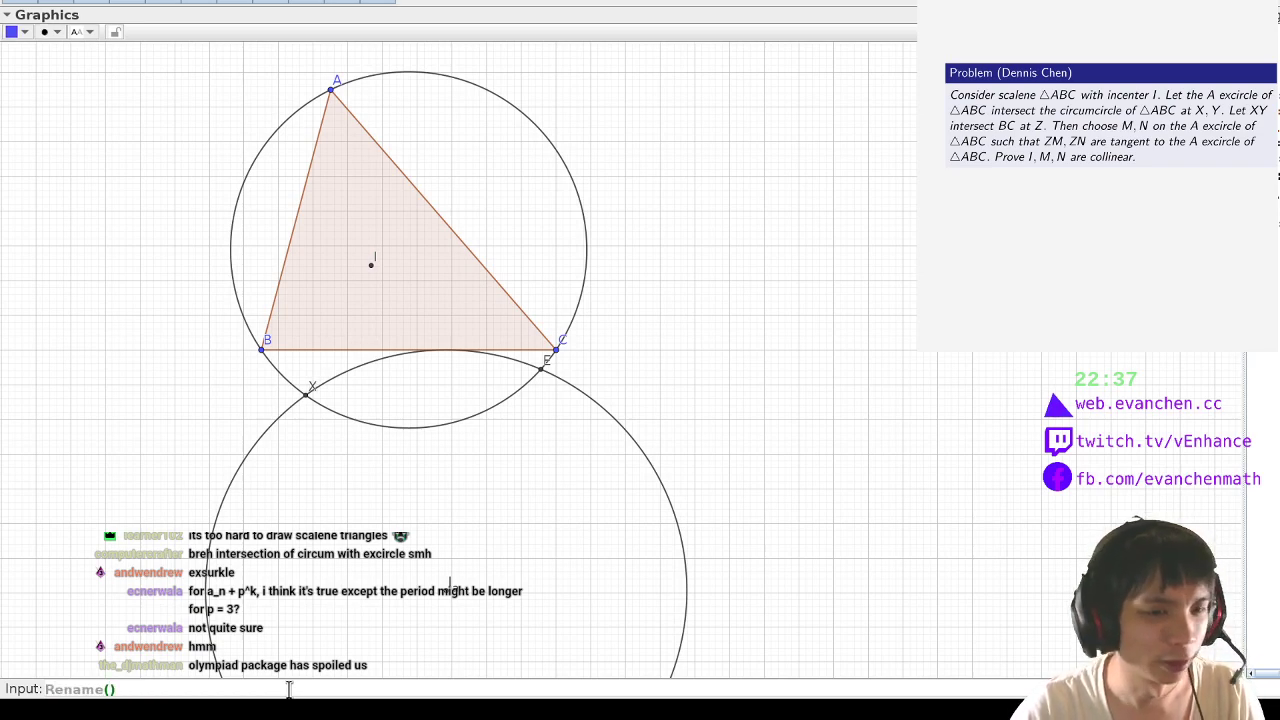
text(E, "Y")
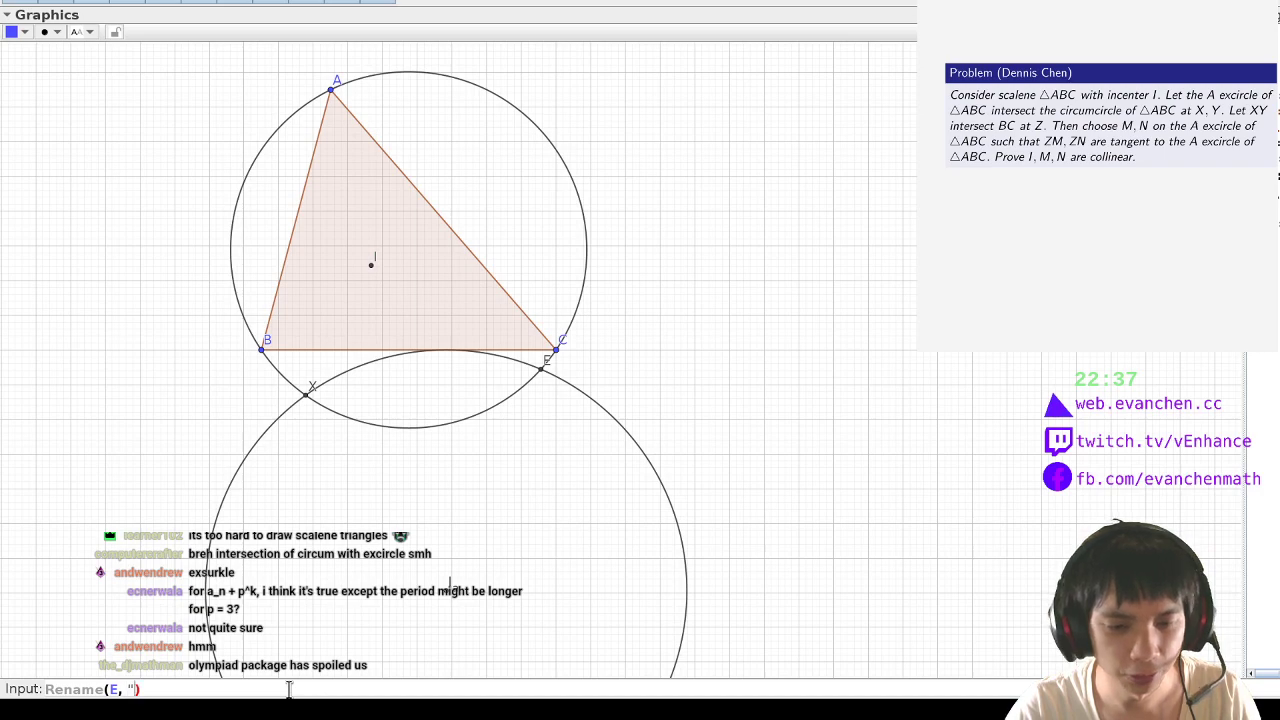
key(Return)
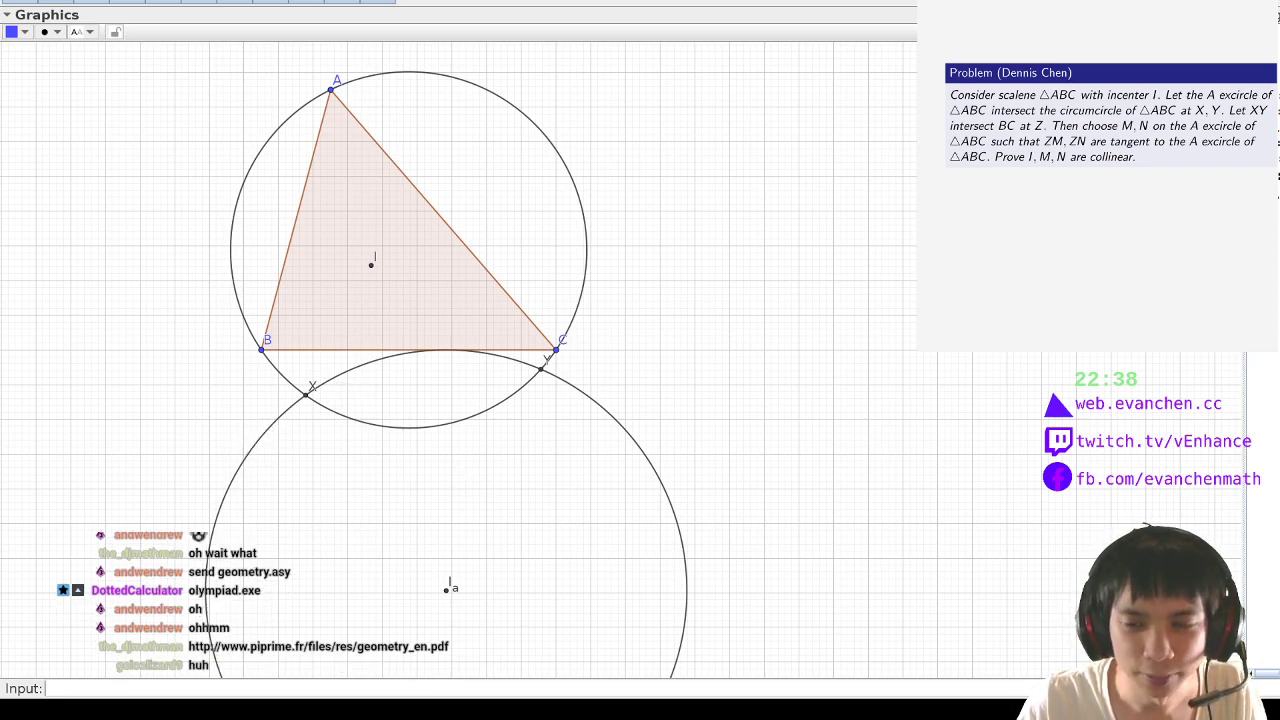
Create Z = Intersect(Line(X,Y), Line(B,C)), lying to the right of C
click(390, 682)
text(Z=Intersect(Line(X,Y), Line(B,C)
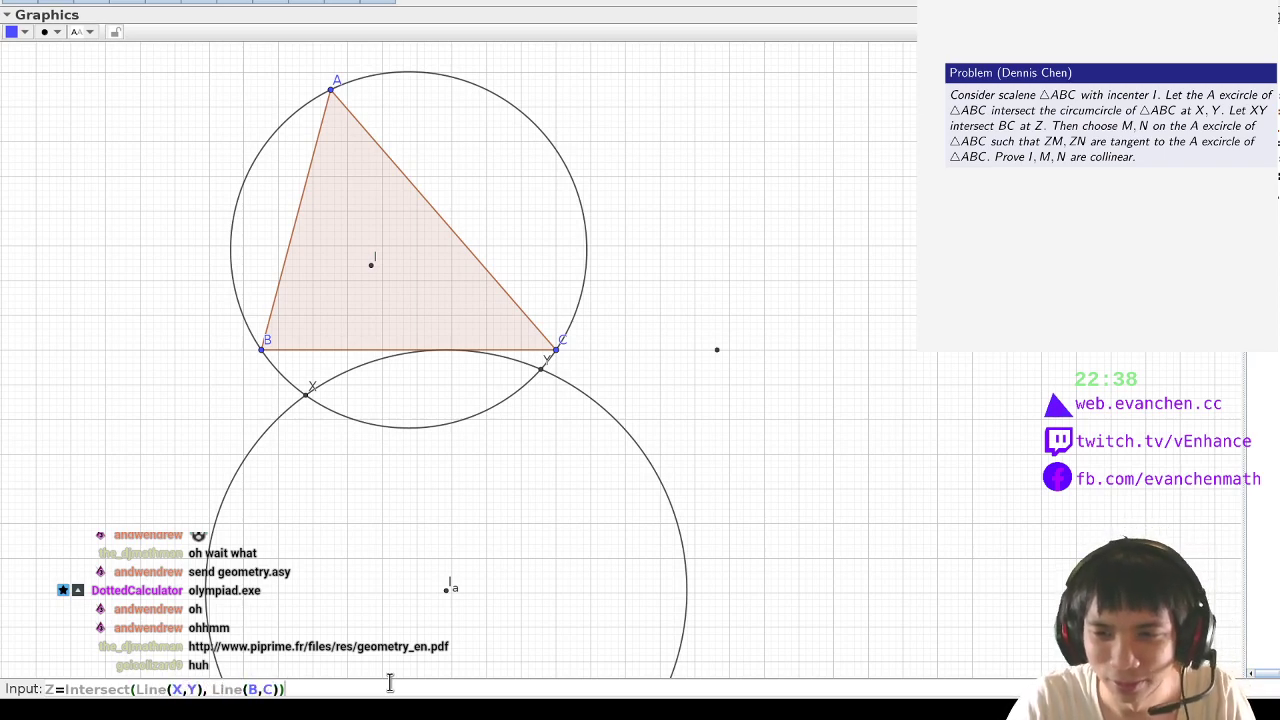
key(Return)
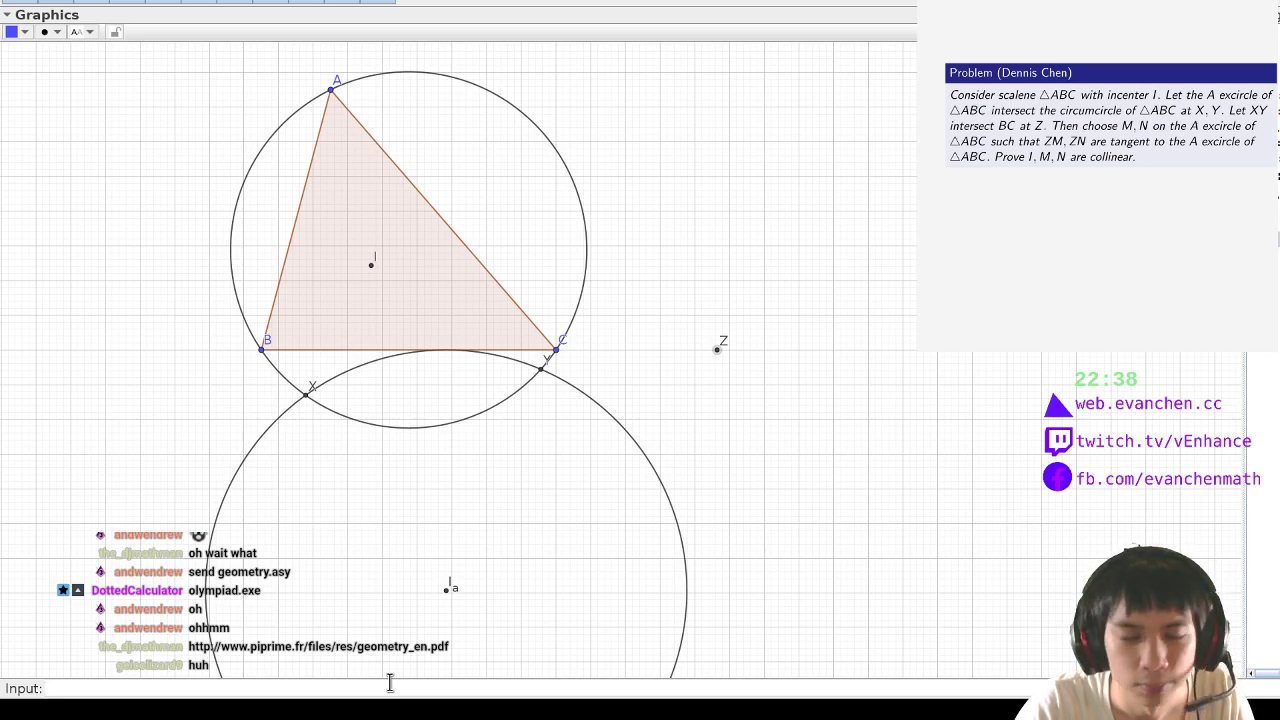
text(M)
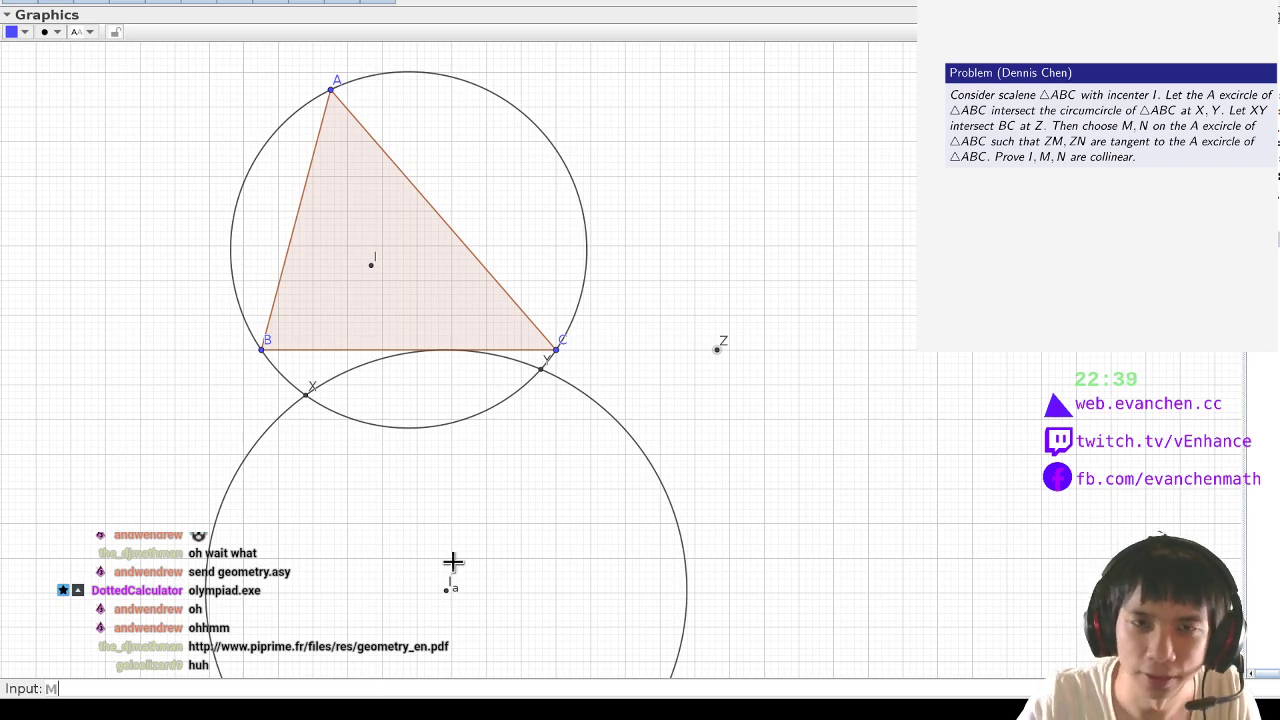
Place a point where the excircle touches BC and rename it M
click(97, 3)
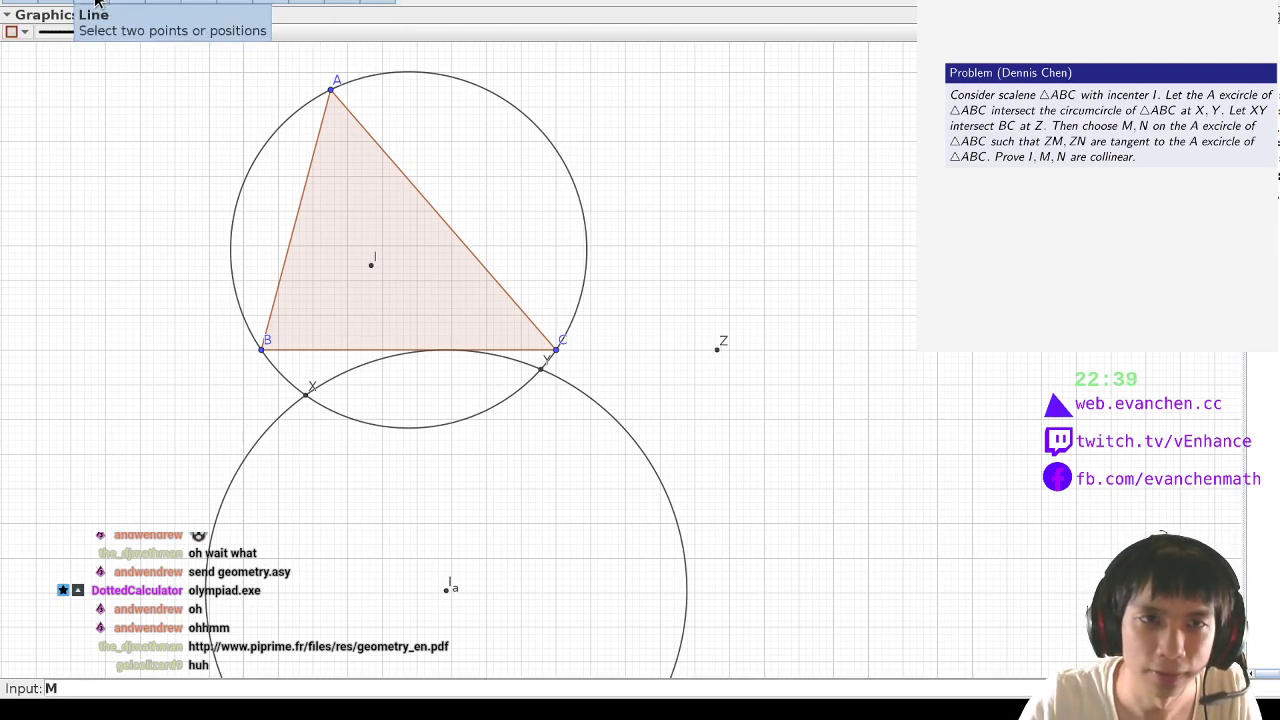
click(447, 350)
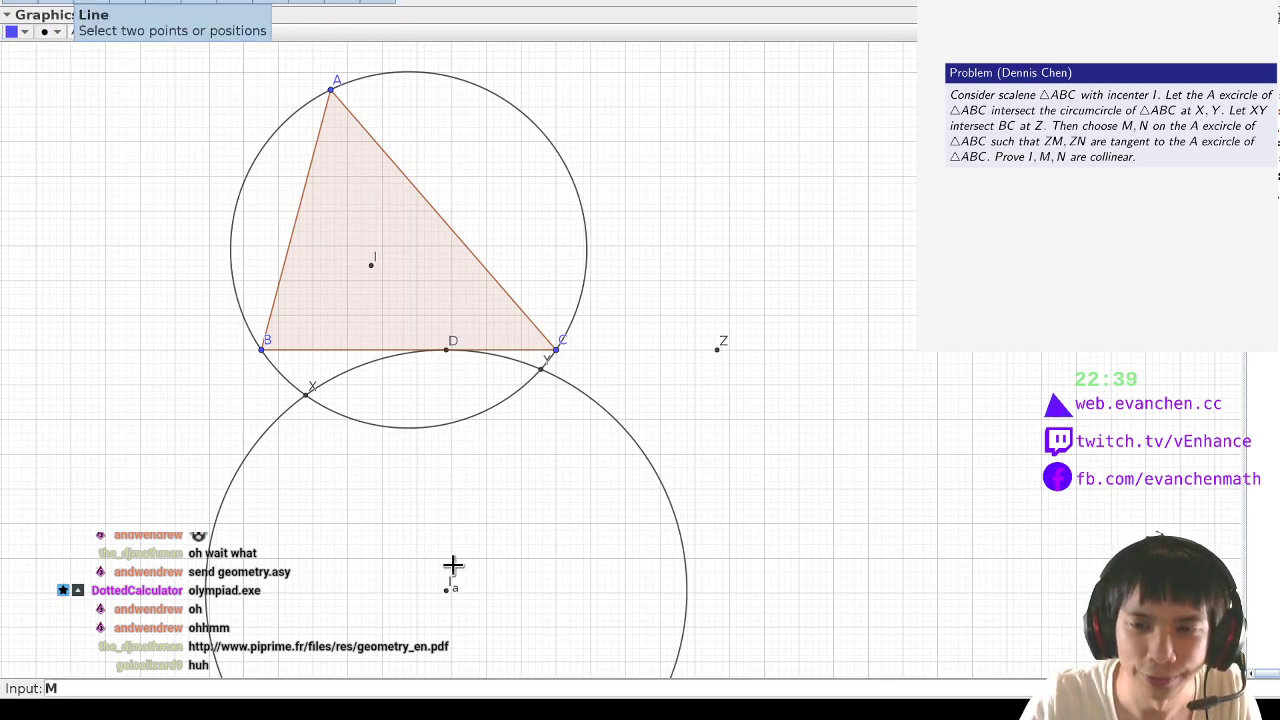
click(366, 686)
key(BackSpace)
text(Rename(D, "M"))
key(Return)
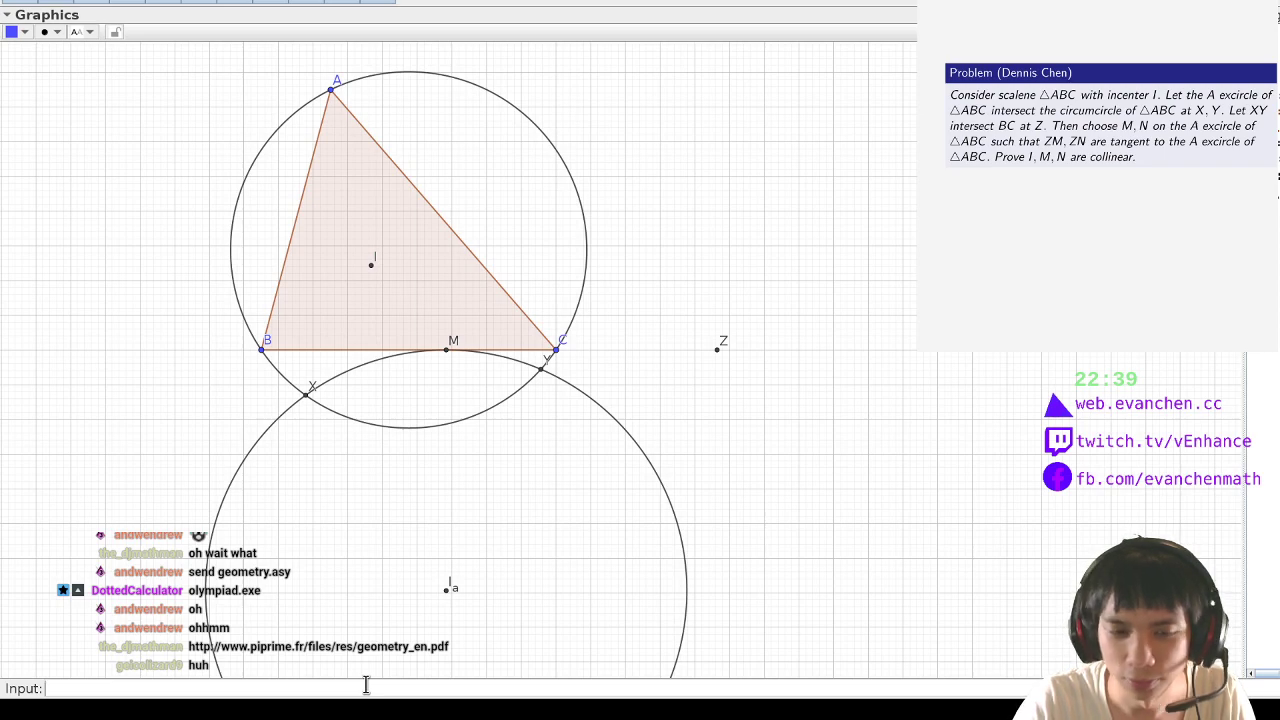
Create N as the reflection of M across line I_aZ
text(N =Reflect(M, Line(IS)
key(BackSpace)
key(BackSpace)
text(I_a, Z)
key(Return)
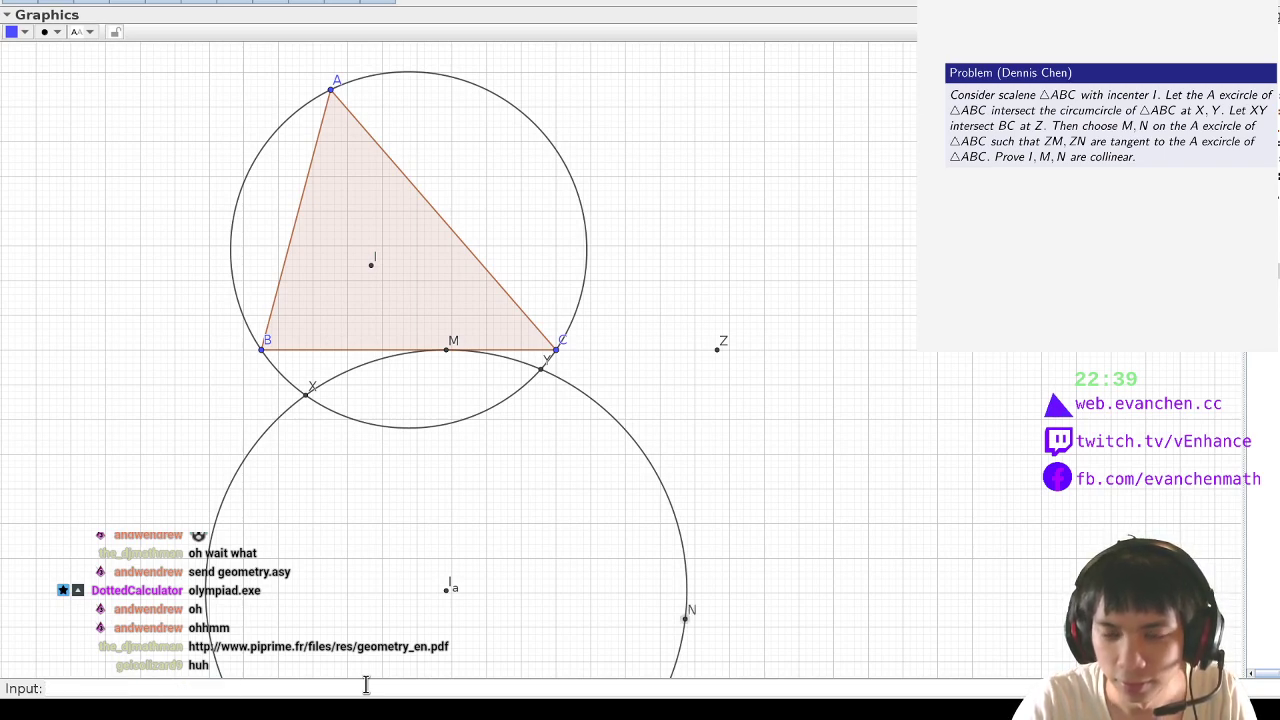
text(Line()
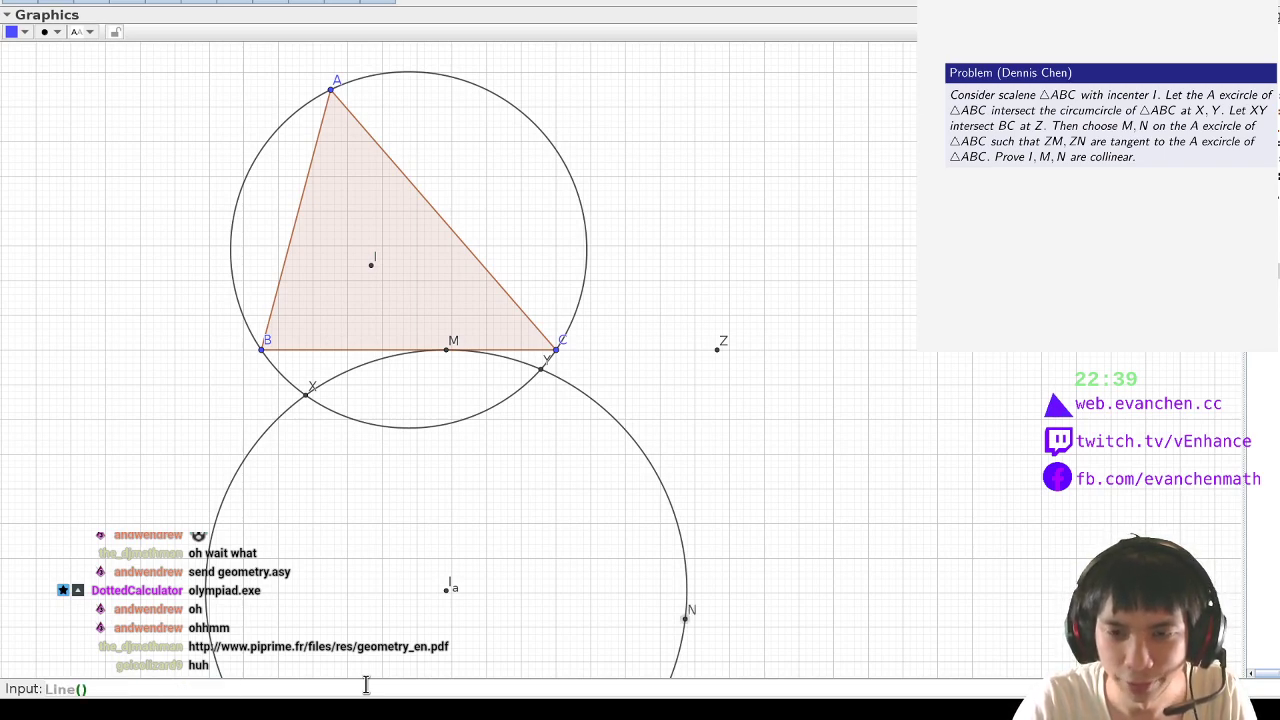
key(BackSpace)
key(BackSpace)
key(BackSpace)
key(BackSpace)
key(BackSpace)
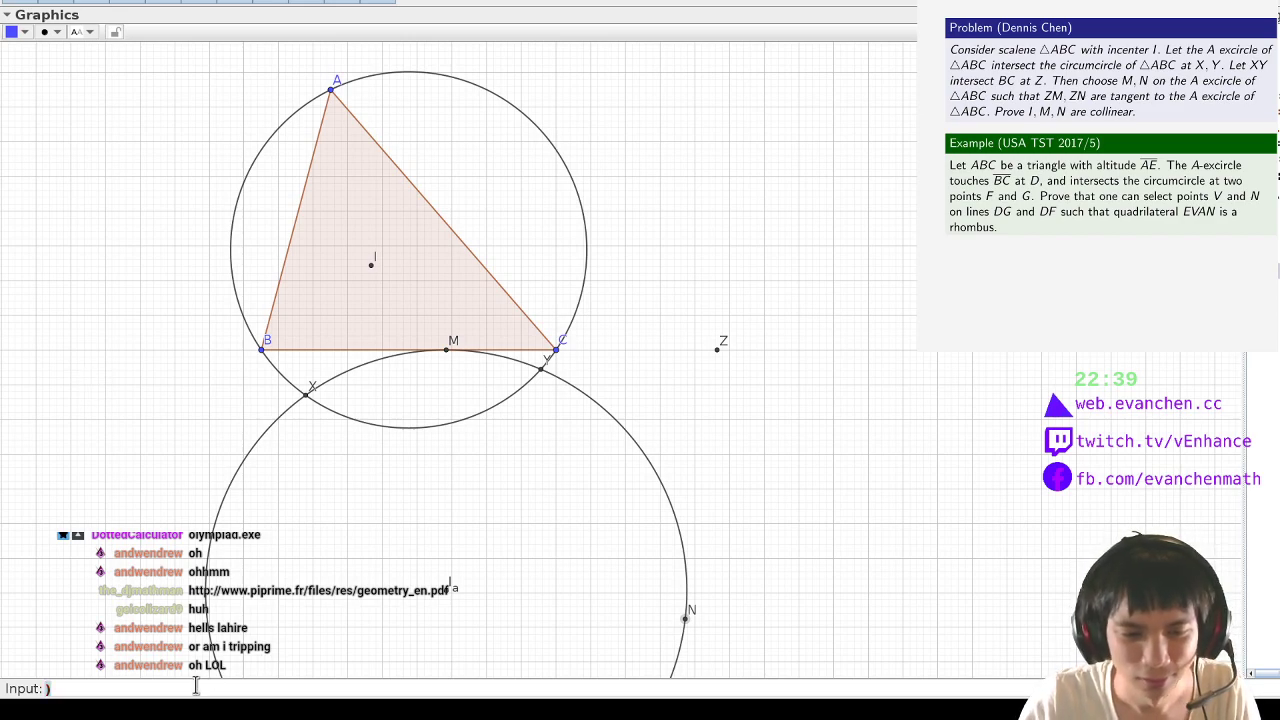
key(BackSpace)
text(X)
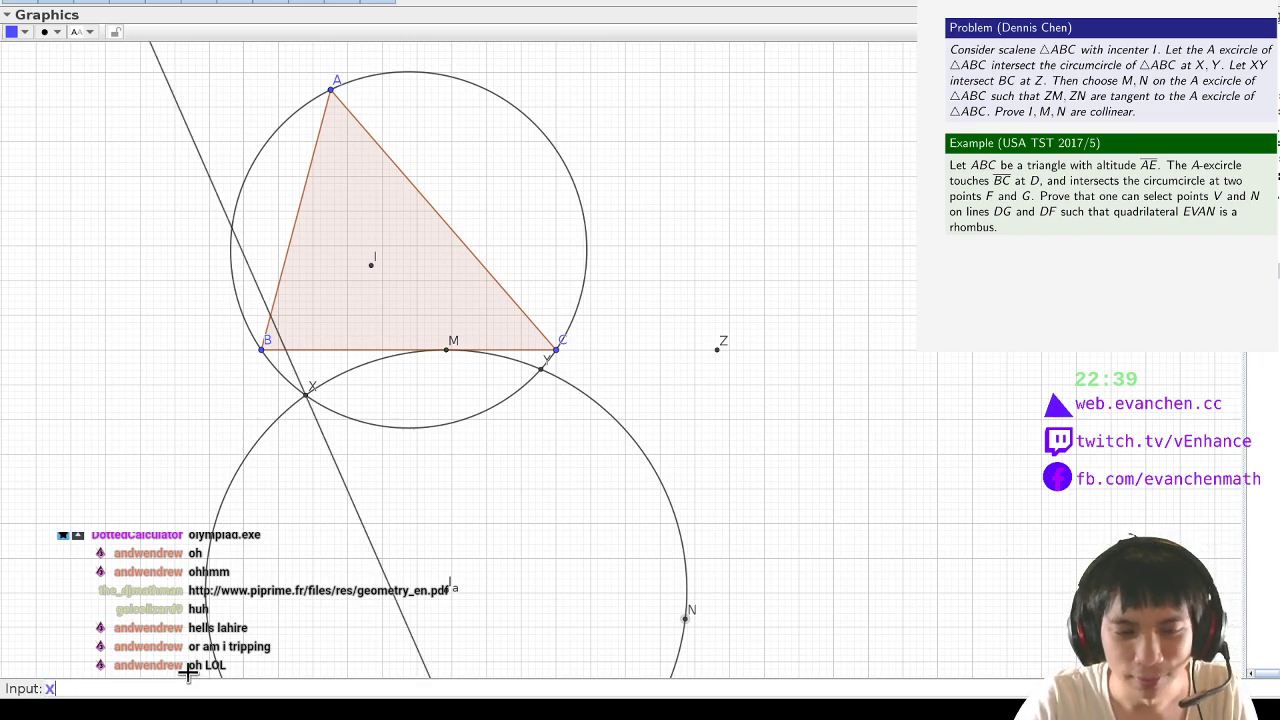
text(()
key(BackSpace)
key(BackSpace)
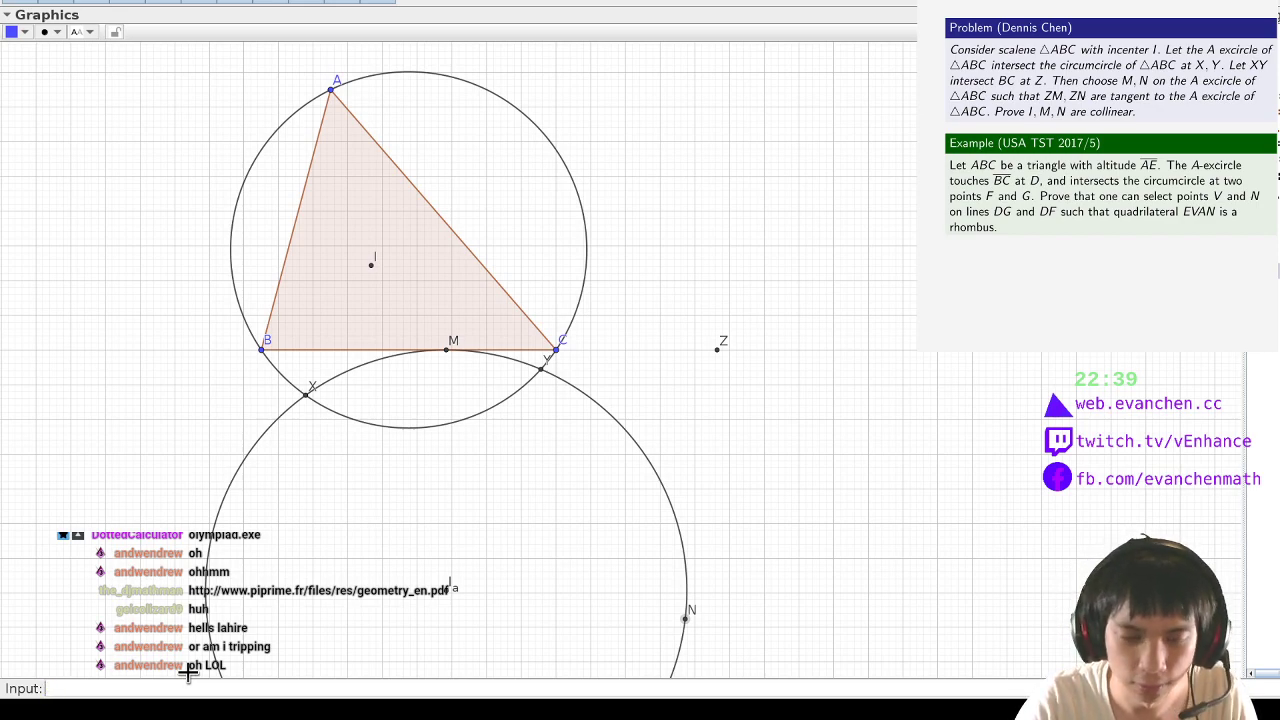
Enter w=Circle(I,B,C) to draw the circle through I, B and C
text(w=Circle(I,B,C))
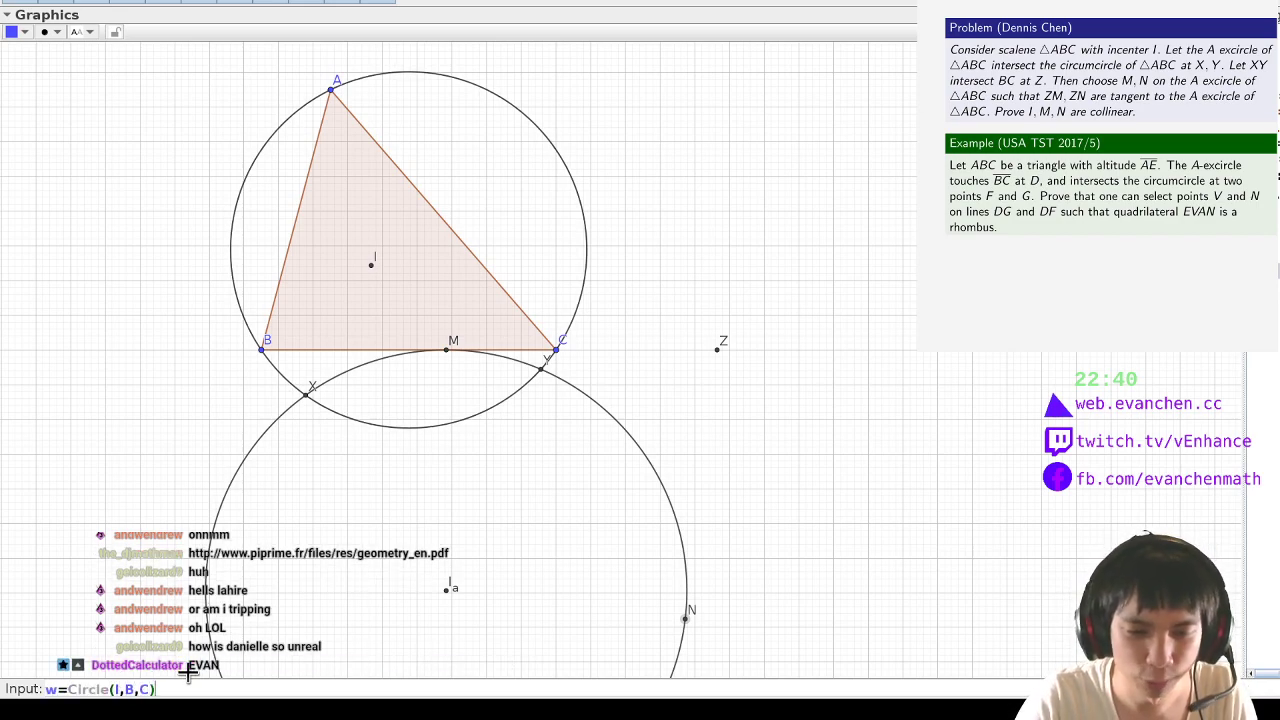
key(Return)
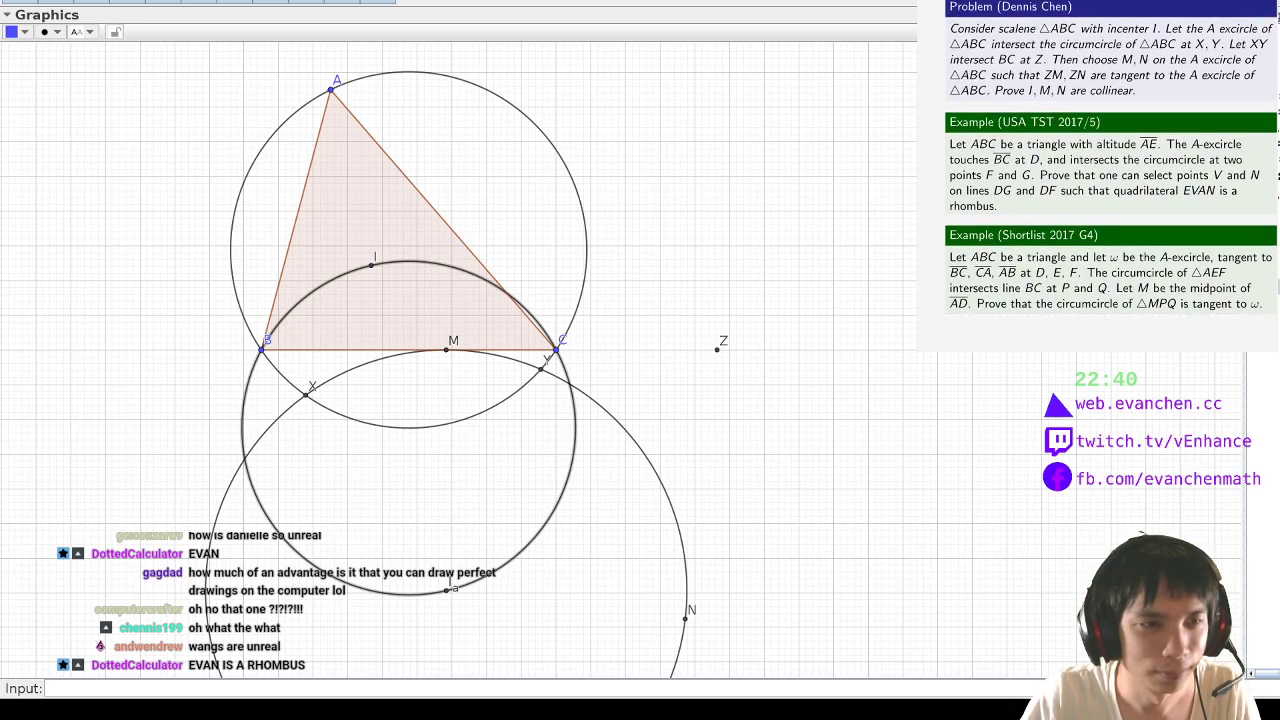
click(109, 688)
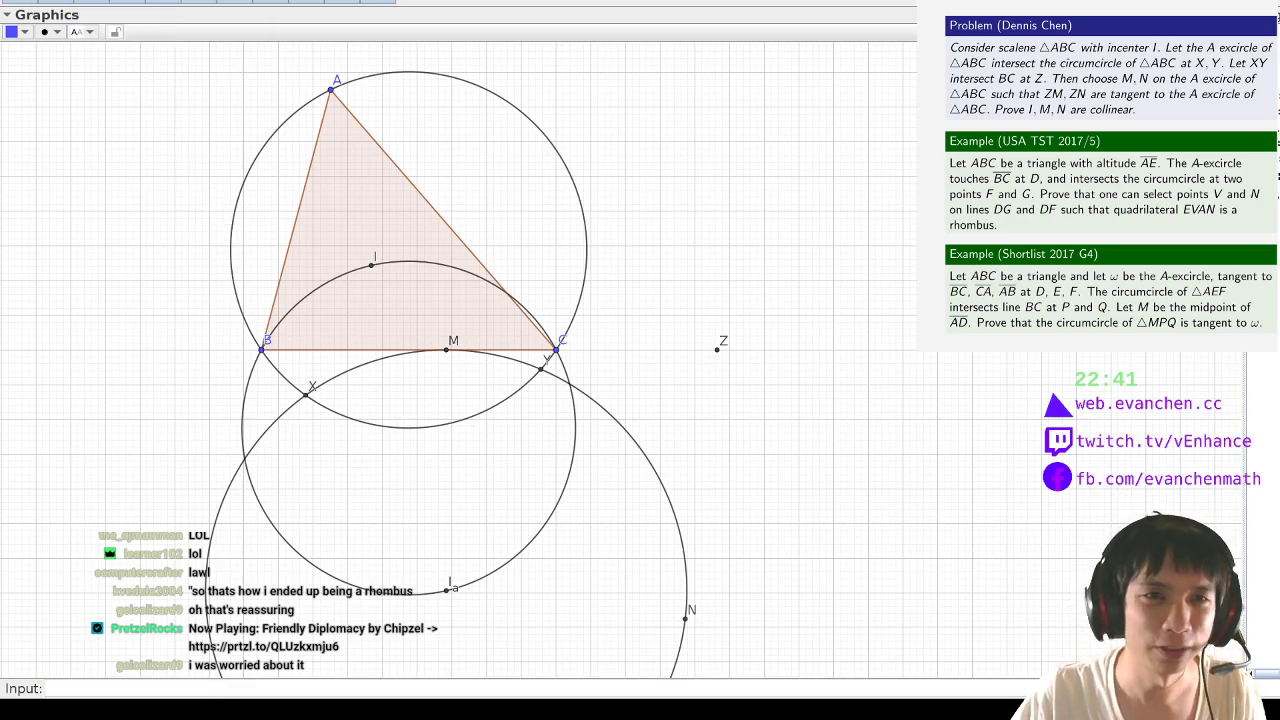
Place points at both crossings of circle IBC with the A-excircle
click(245, 459)
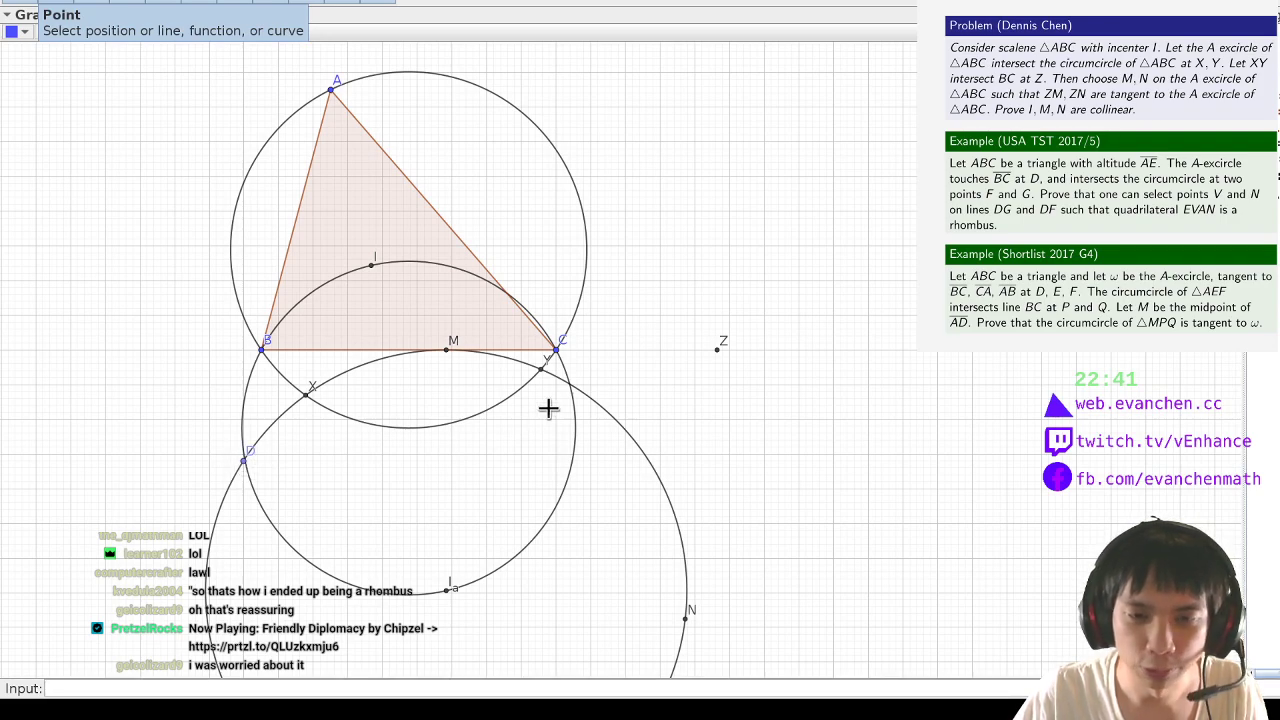
click(569, 383)
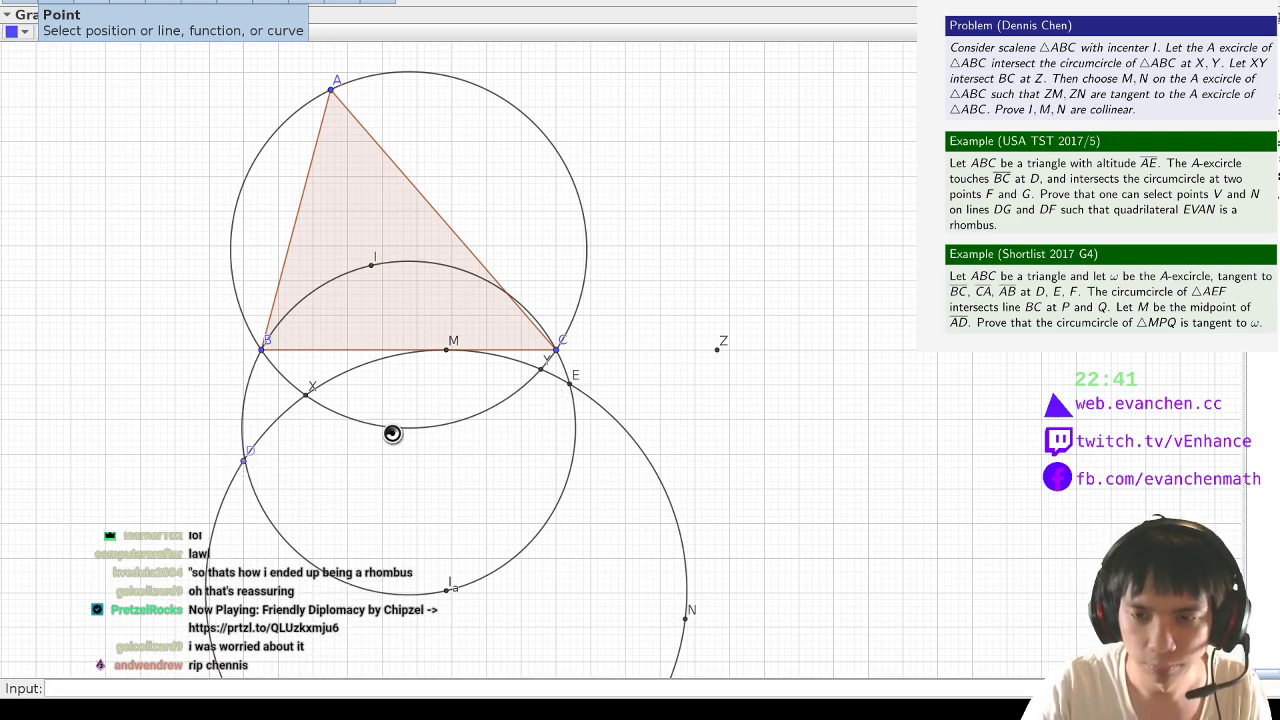
key(ctrl+z)
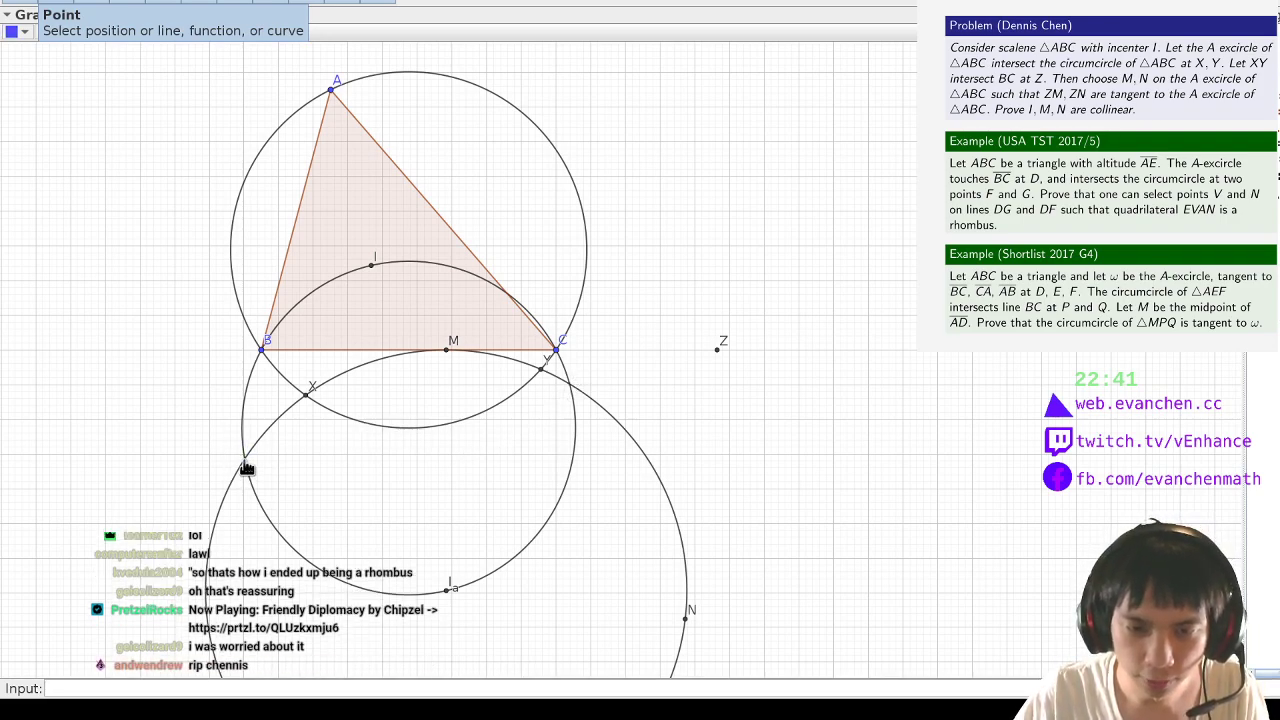
click(570, 383)
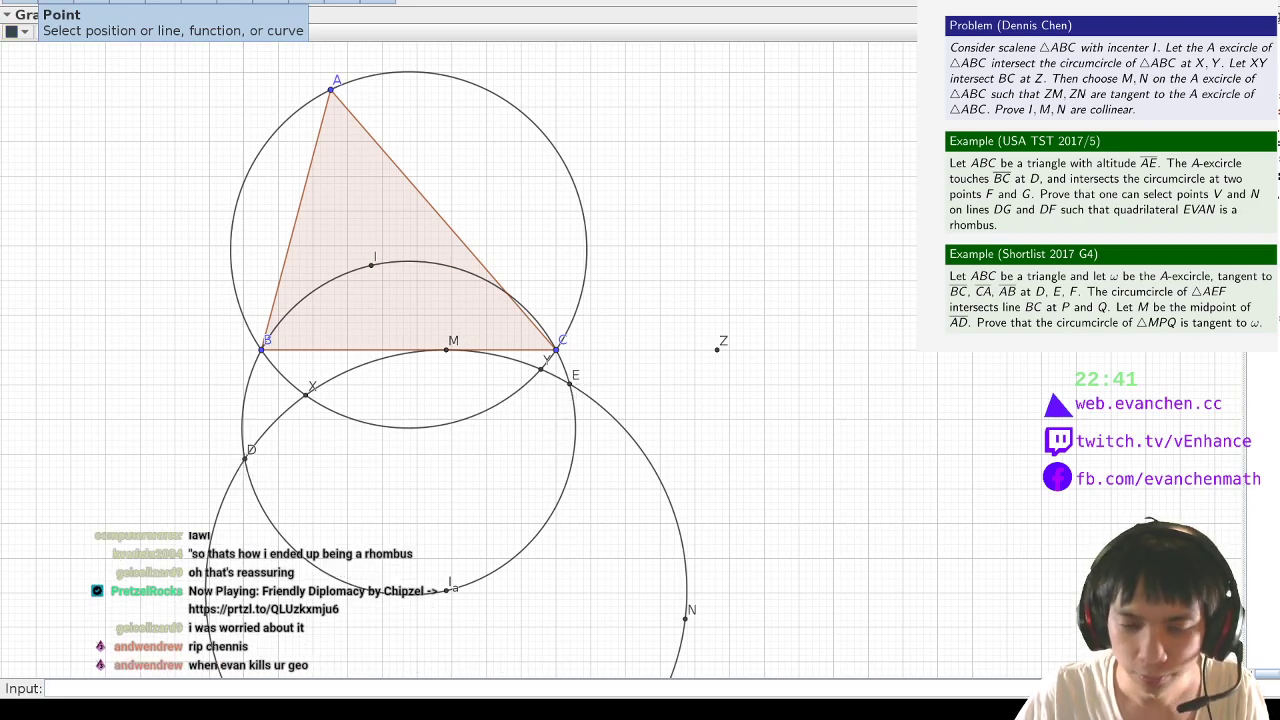
Rename the left crossing D to P and the crossing near C, E, to Q
click(258, 687)
text(Rename)
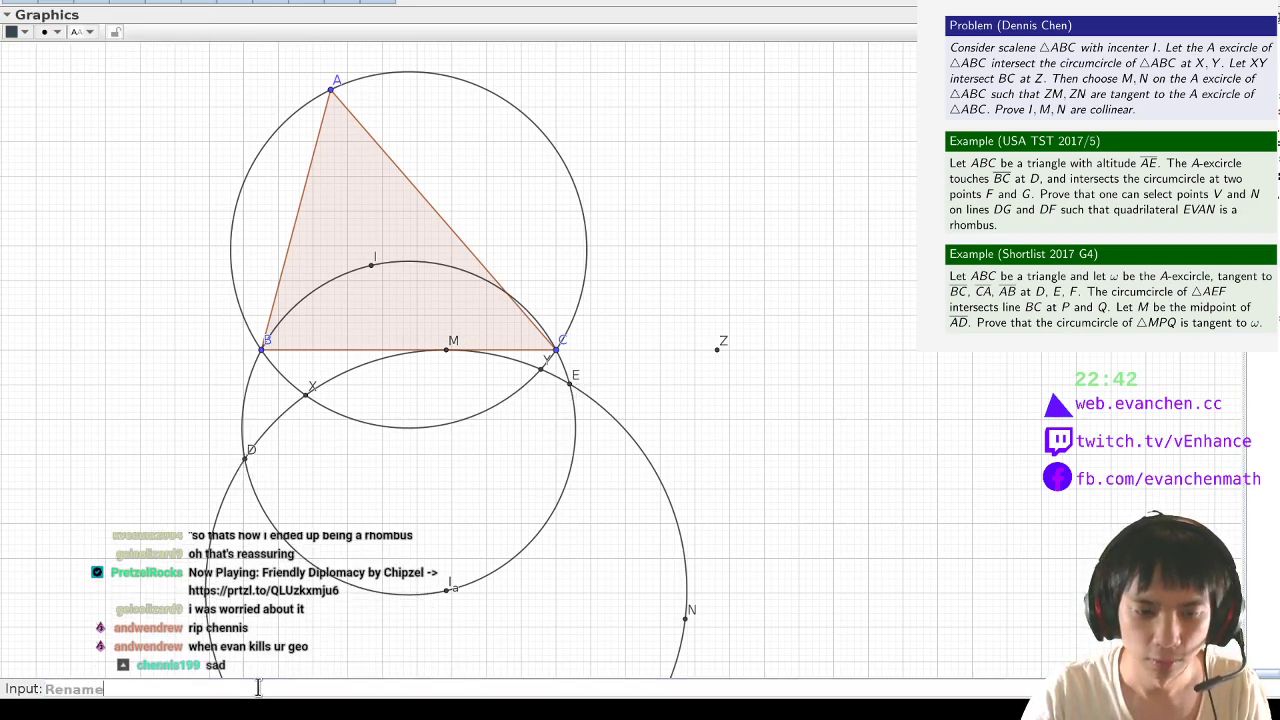
text((D, "P"0)
key(BackSpace)
key(Return)
text(Rename(E, "Q")
key(Return)
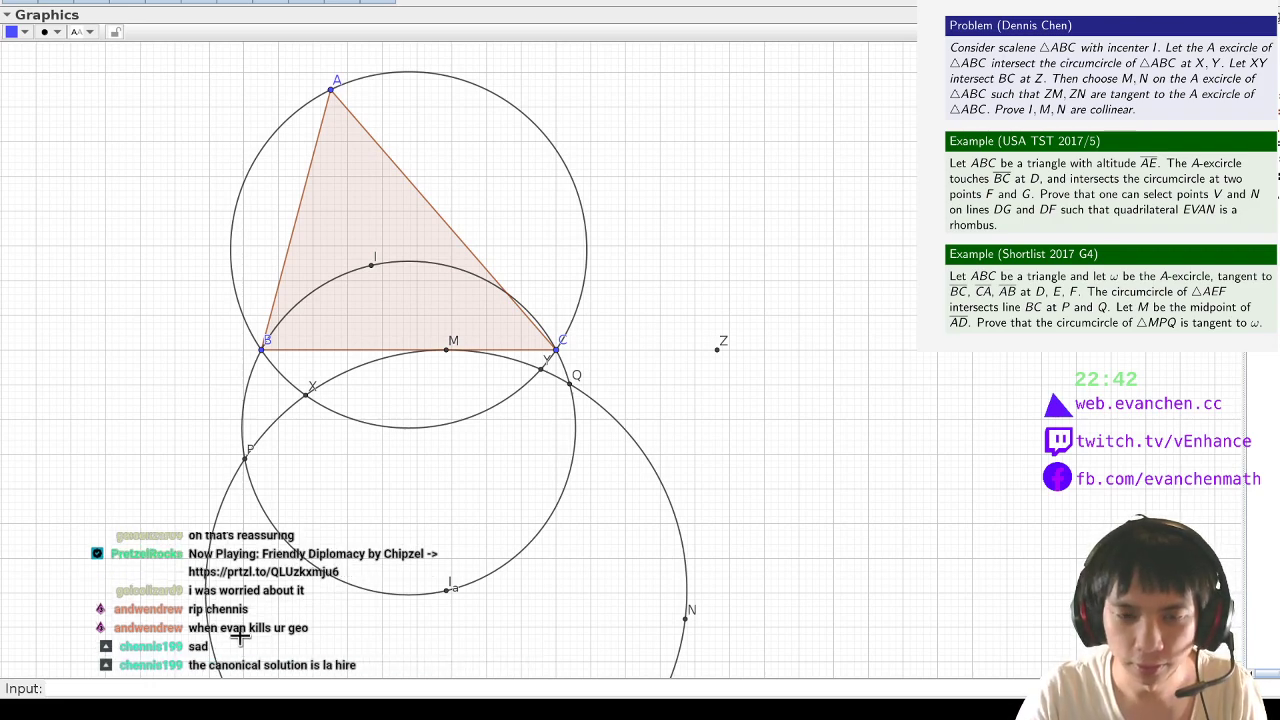
Draw Line(P,Q) and Line(X,Z), both passing through Z on BC
text(Line(P,Q))
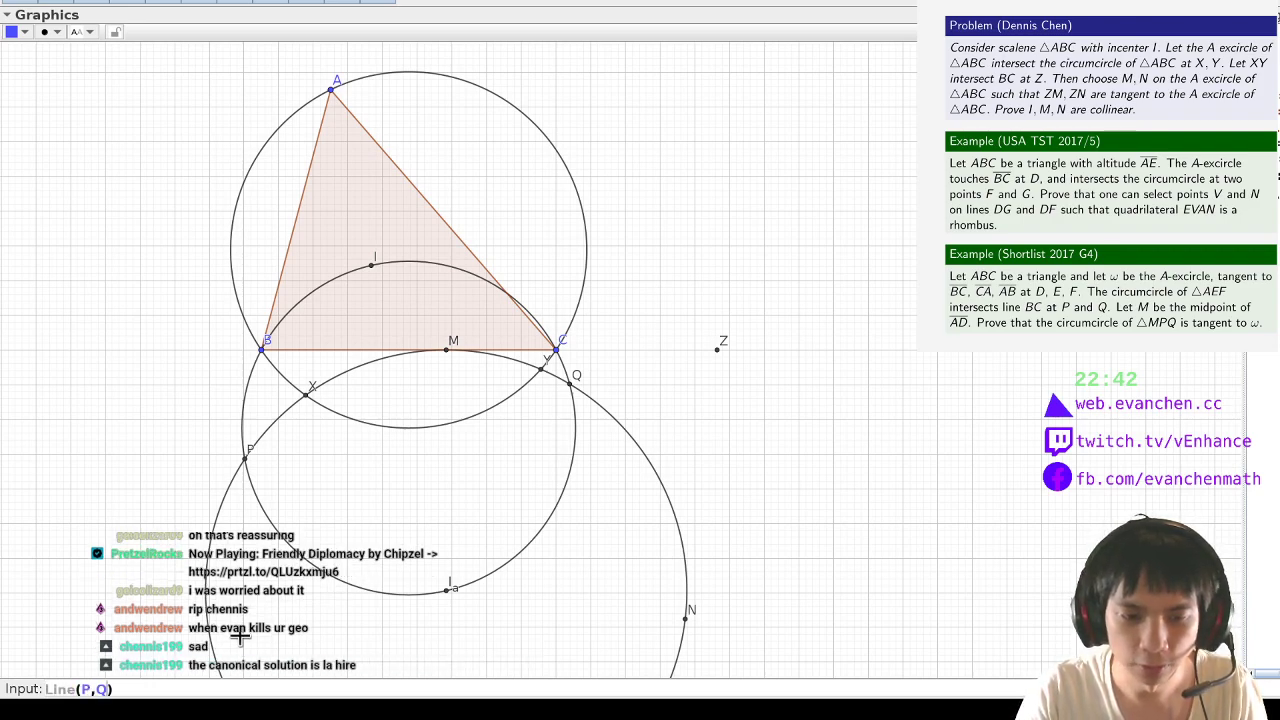
key(Return)
text(Line(X,Z)
key(Return)
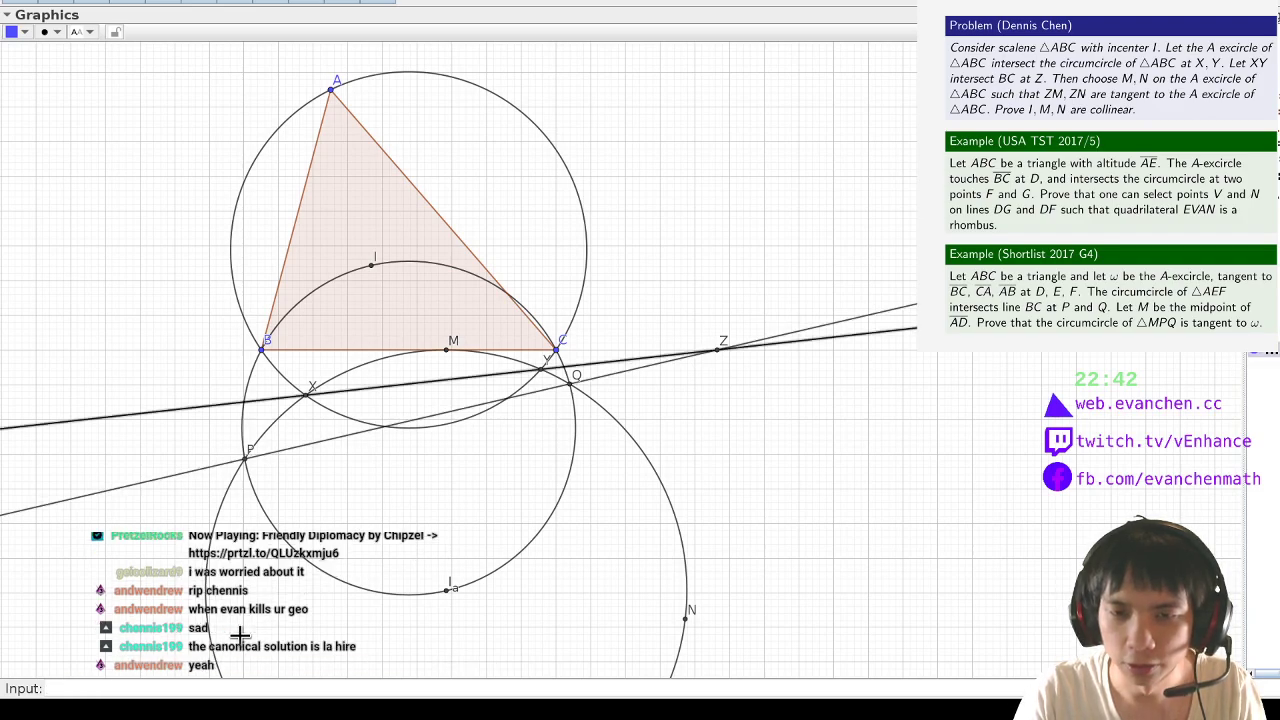